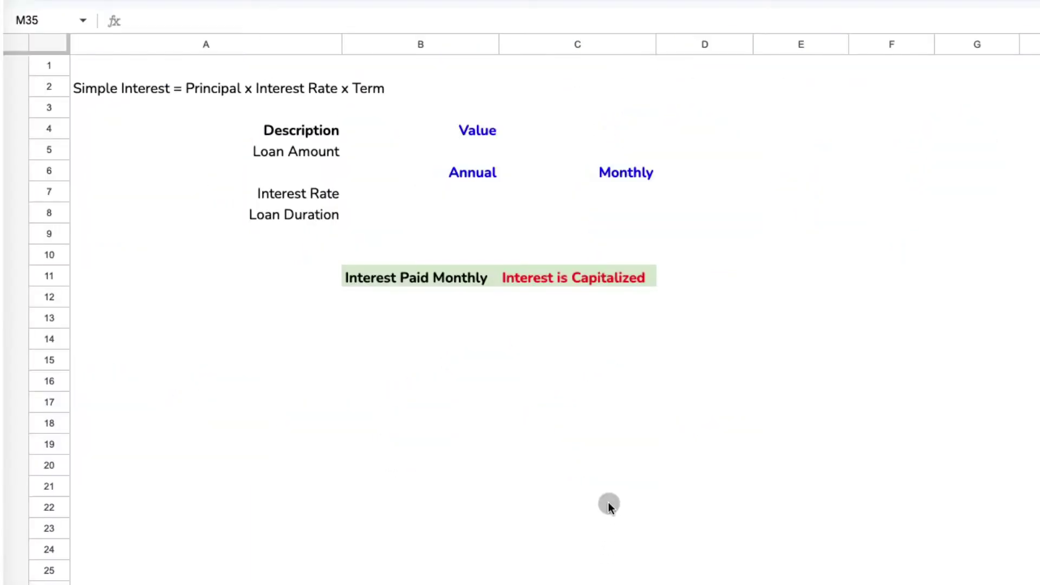
Enter a $10,000 loan amount and 5% annual rate, with monthly rate =B7/12 beside it
left_click(122, 95)
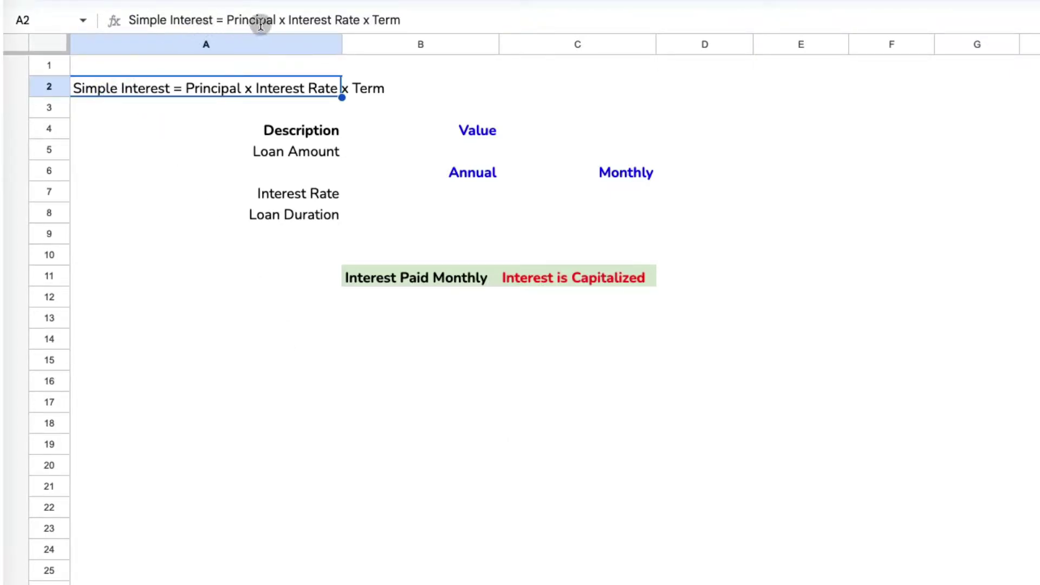
key("Down")
key("Down")
key("Down")
key("Right")
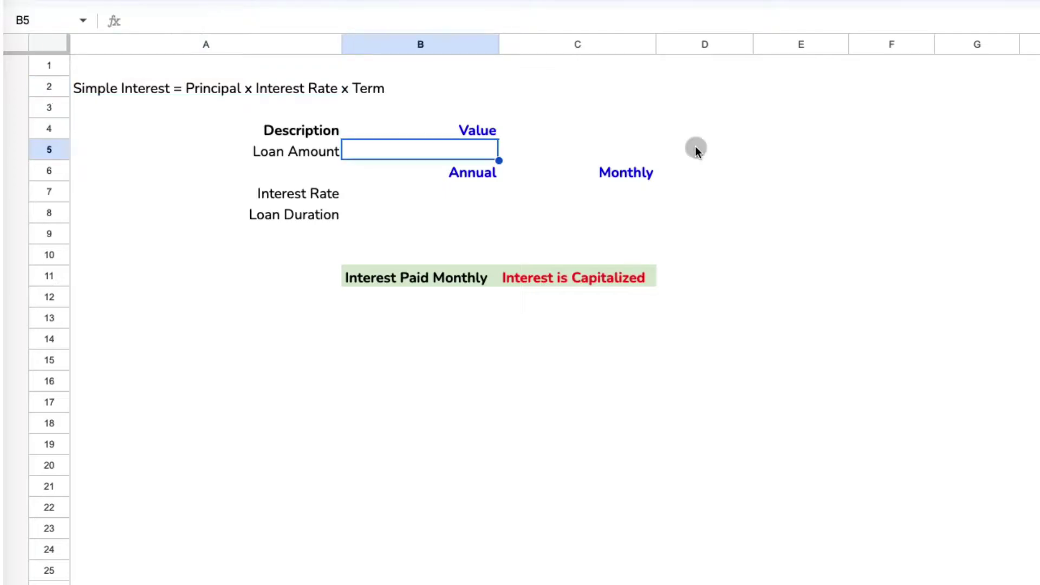
type("1000")
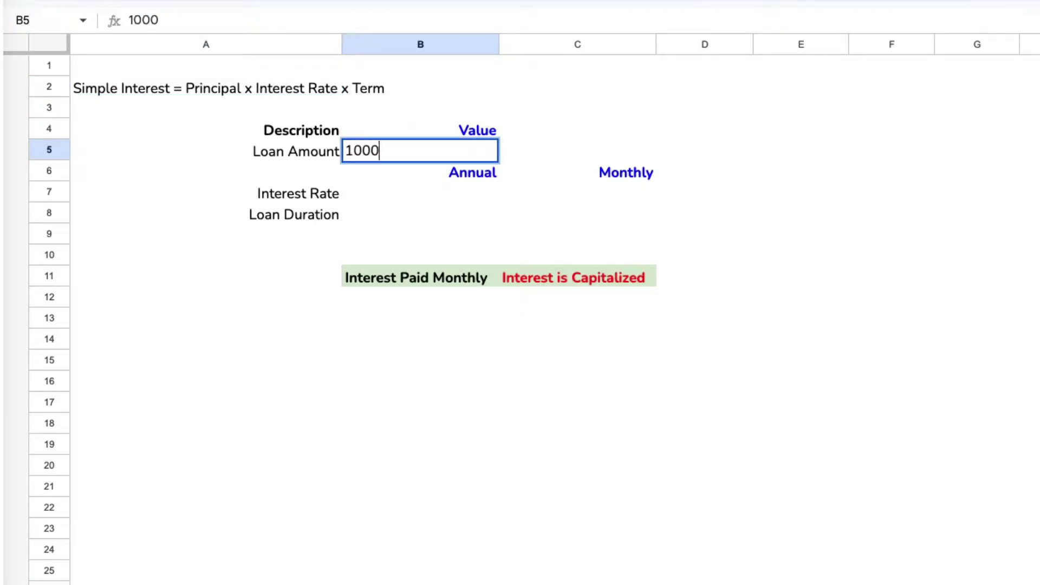
type("0")
key("Return")
key("Return")
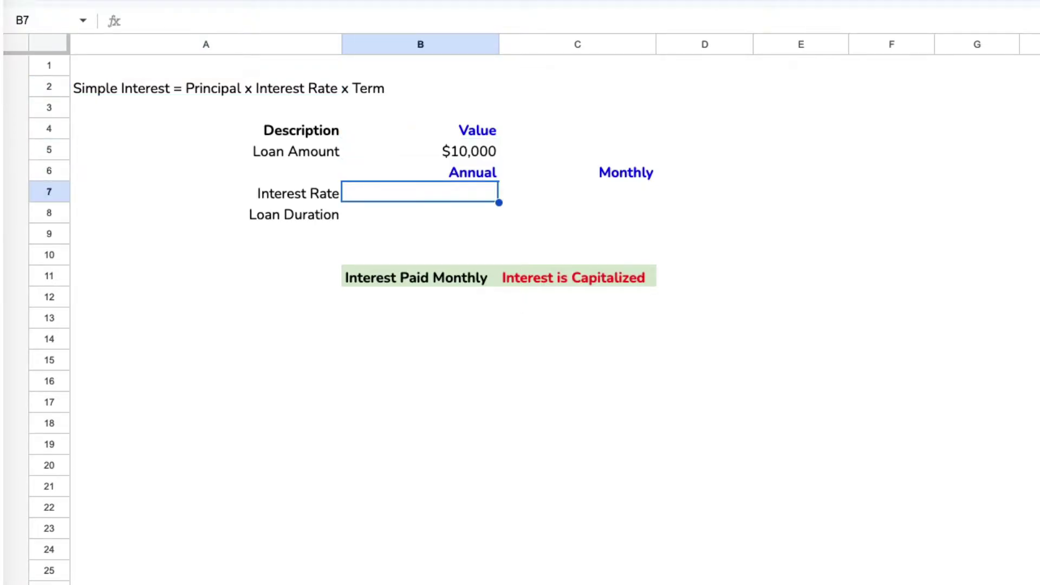
type("5%")
key("Return")
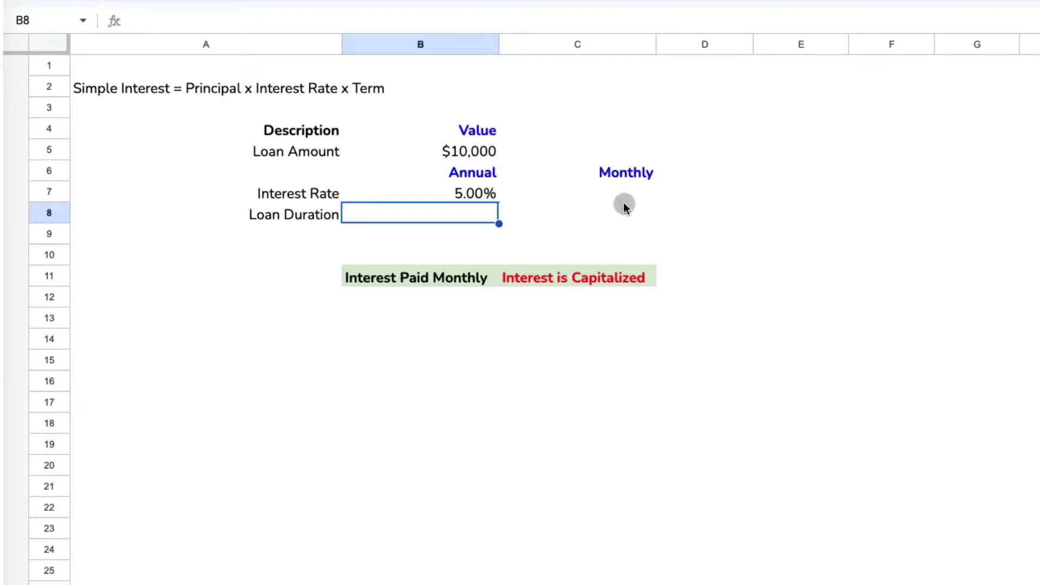
left_click(624, 202)
type("=B7")
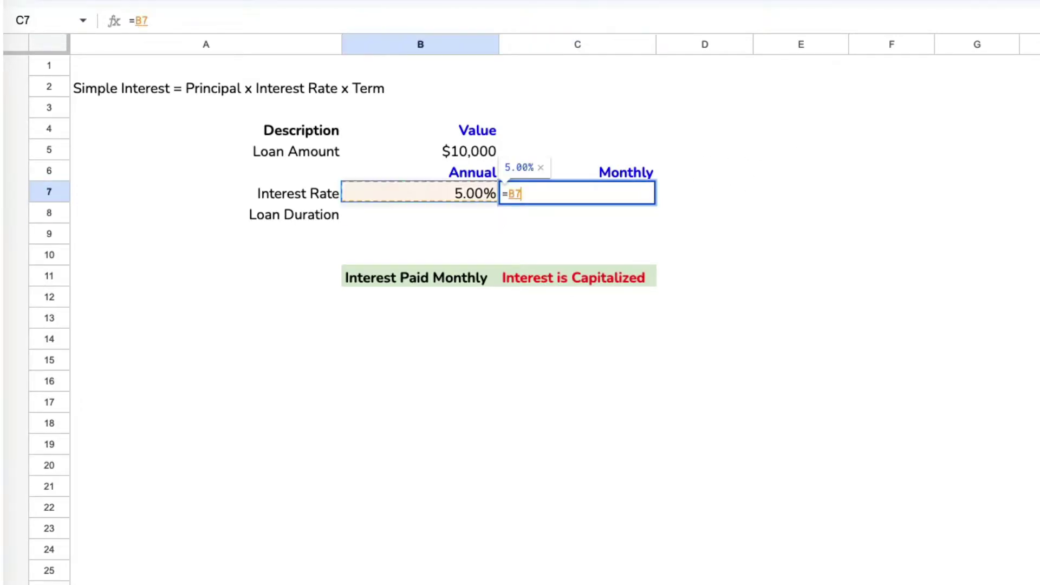
type("/")
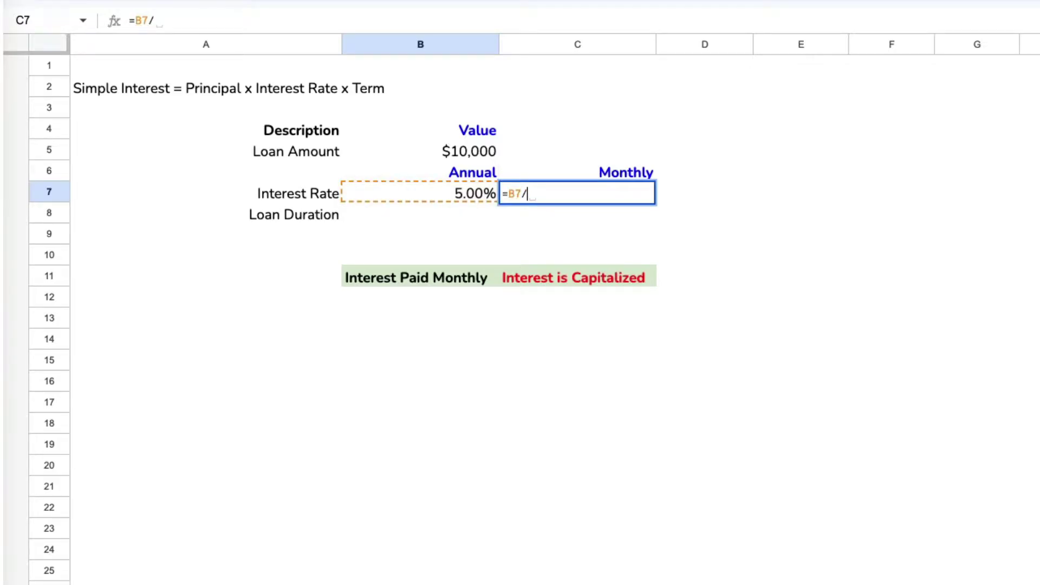
type("12")
key("Return")
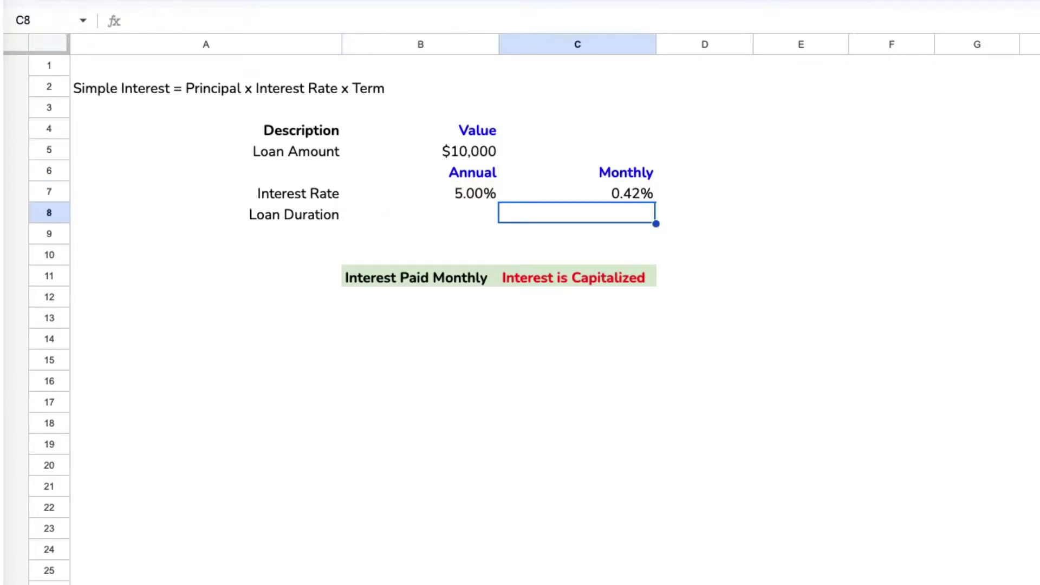
Enter a 10-year duration and compute 120 months with =B8*12
left_click(476, 218)
type("10")
key("Tab")
type("=")
key("Left")
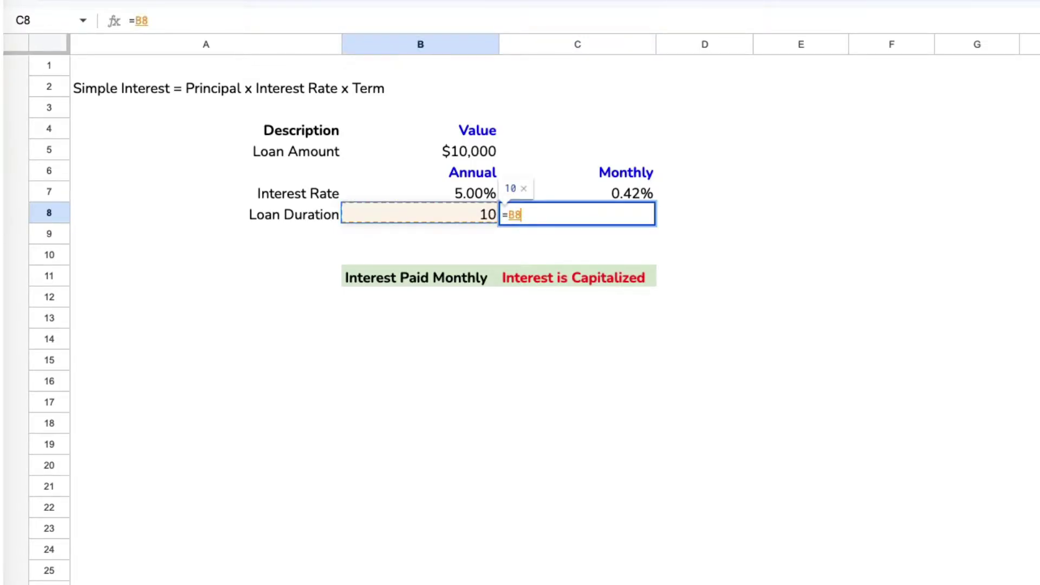
type("*12")
key("Return")
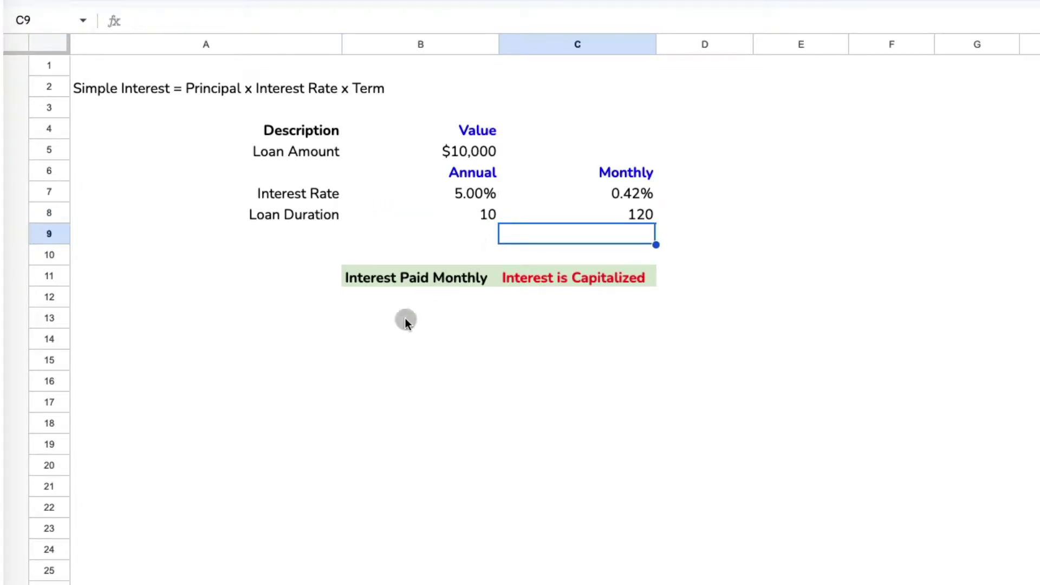
Add a Principal Loan Amount row referencing the $10,000 loan amount for both scenarios
left_click(249, 309)
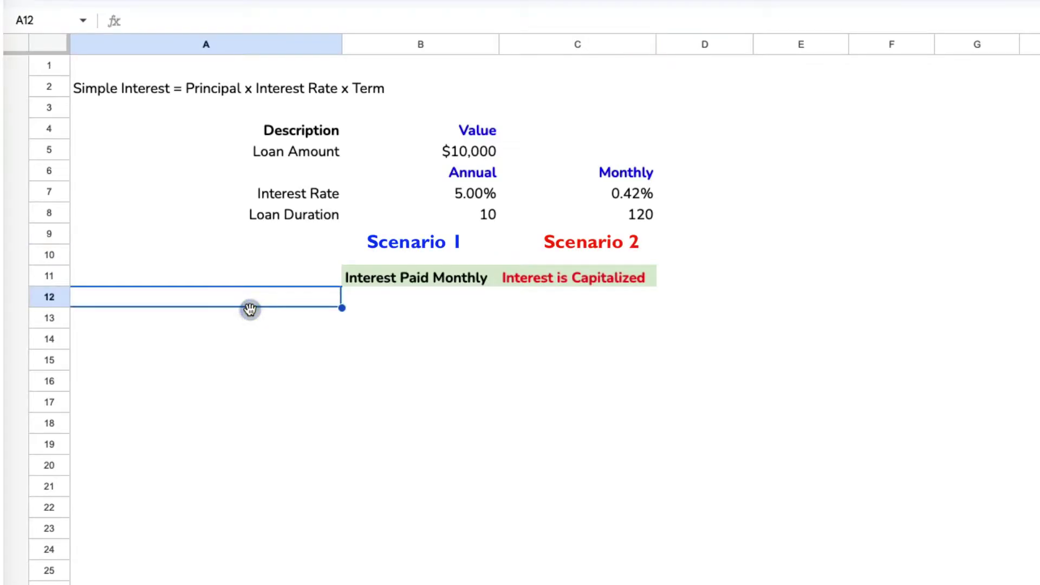
type("Princi")
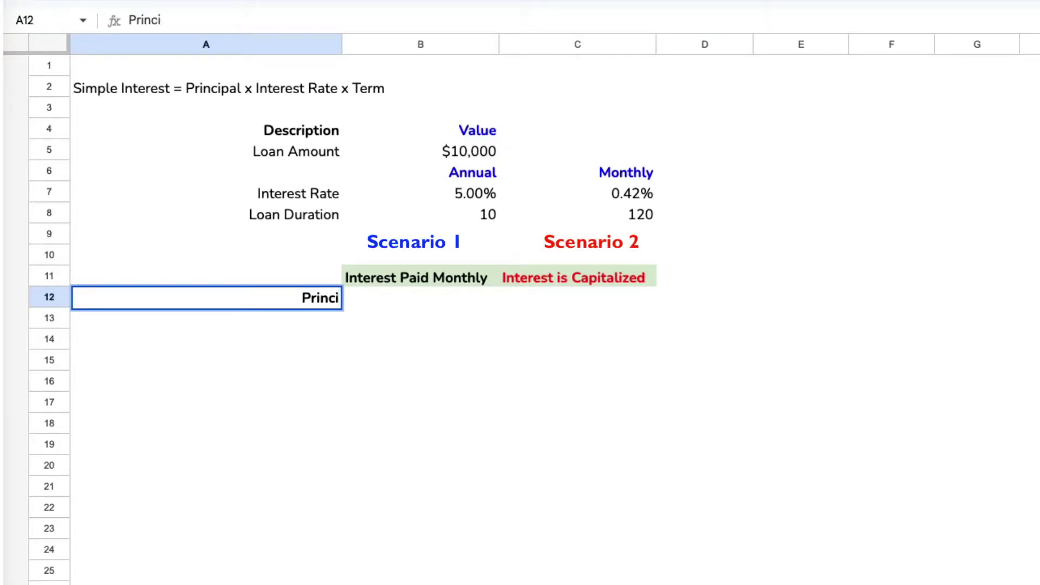
type("pal L")
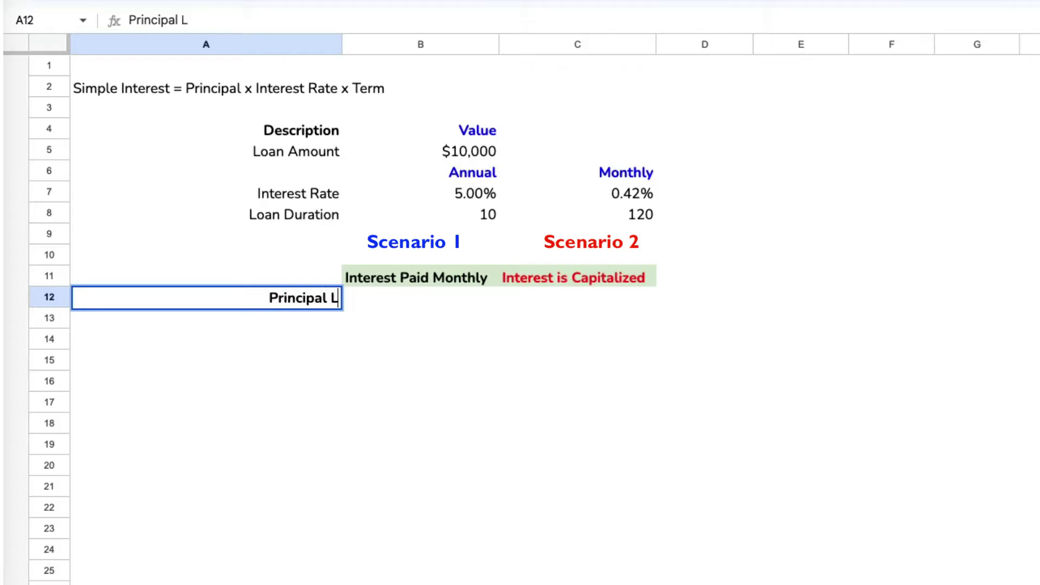
type("oan Amount")
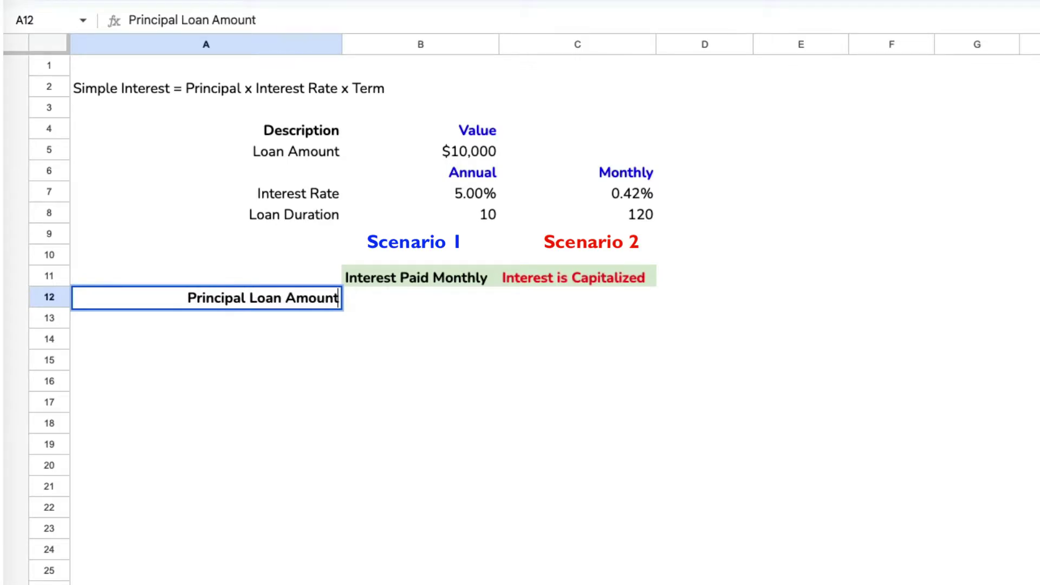
key("Tab")
type("=")
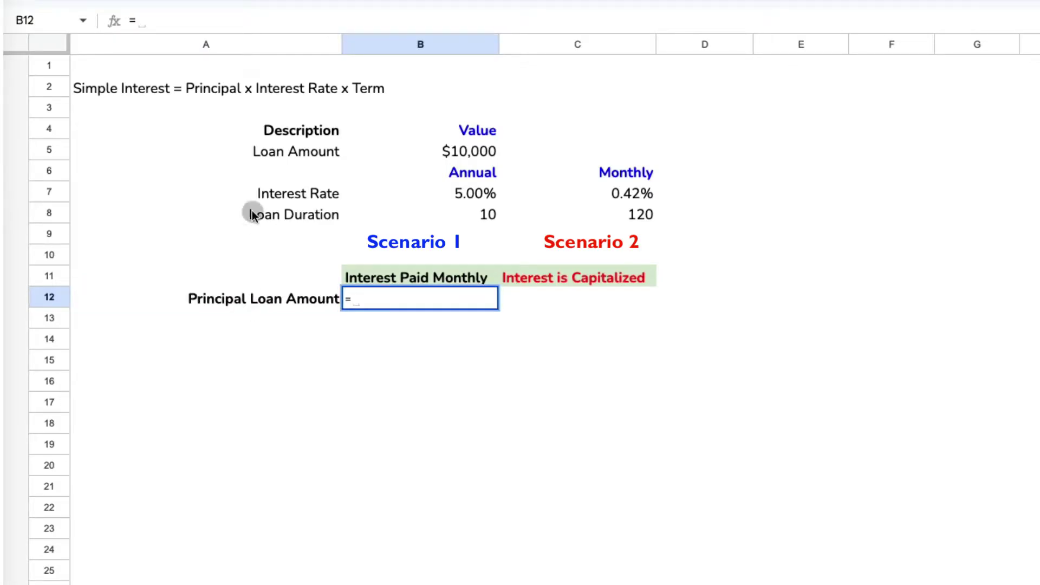
left_click(483, 154)
key("Return")
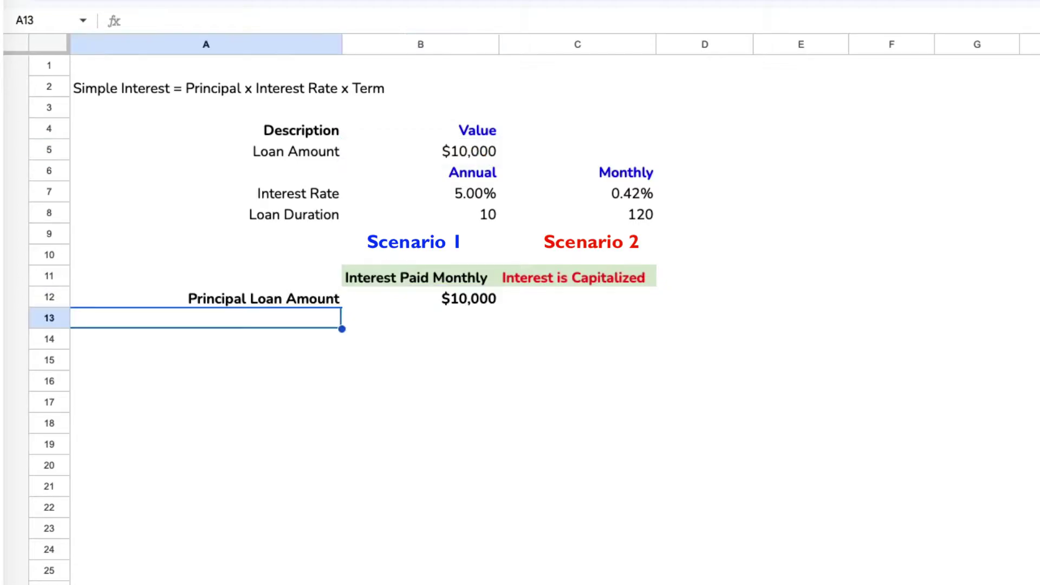
left_click(609, 298)
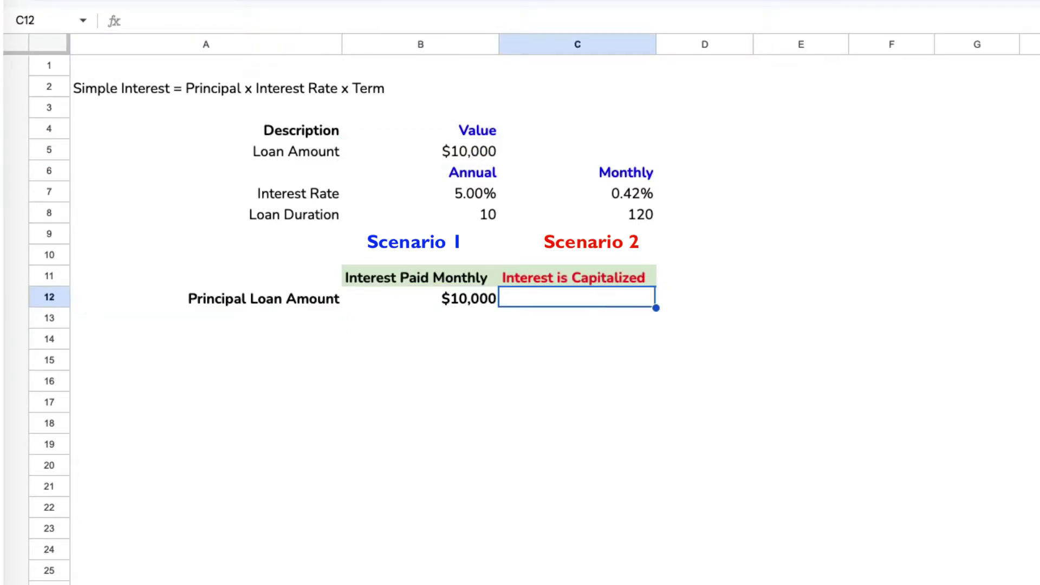
type("=")
left_click(477, 154)
key("Return")
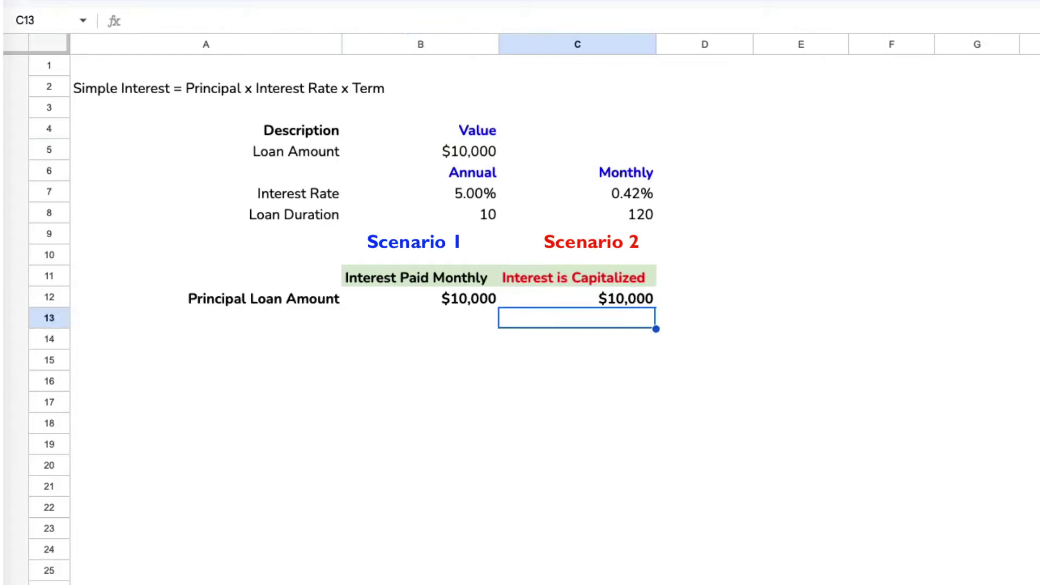
left_click(324, 318)
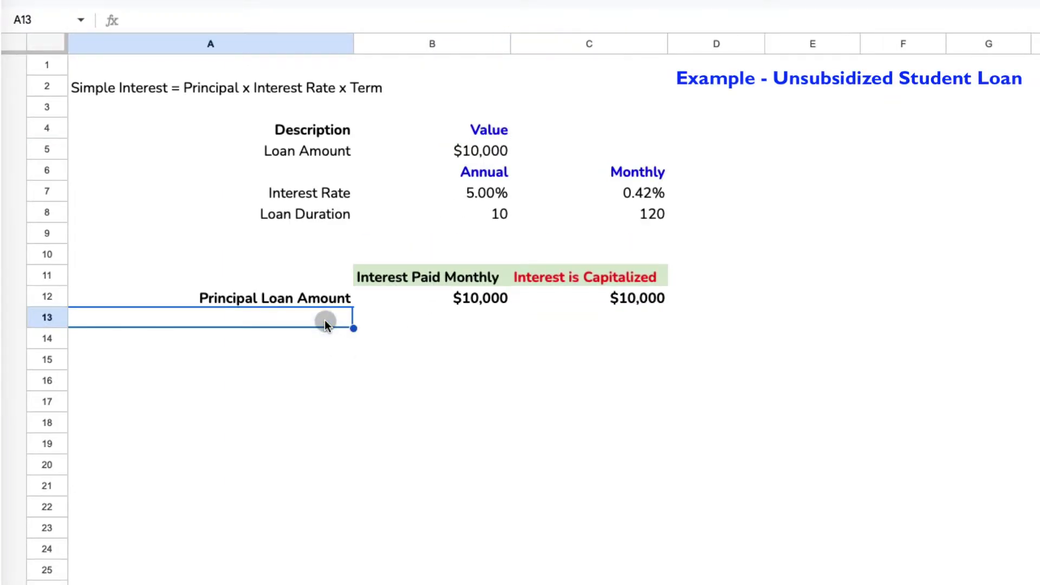
type("Accr")
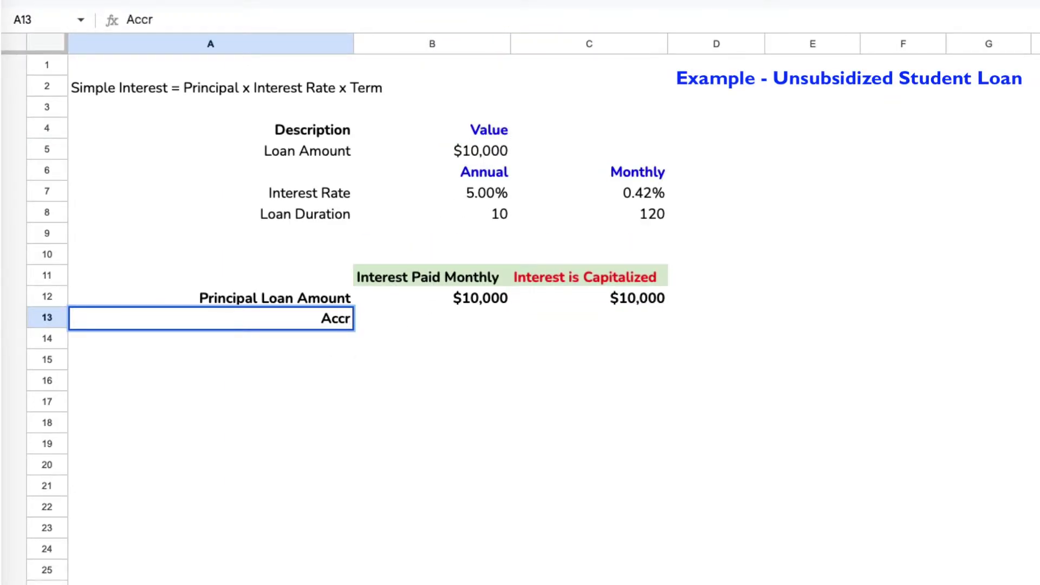
type("ued inter")
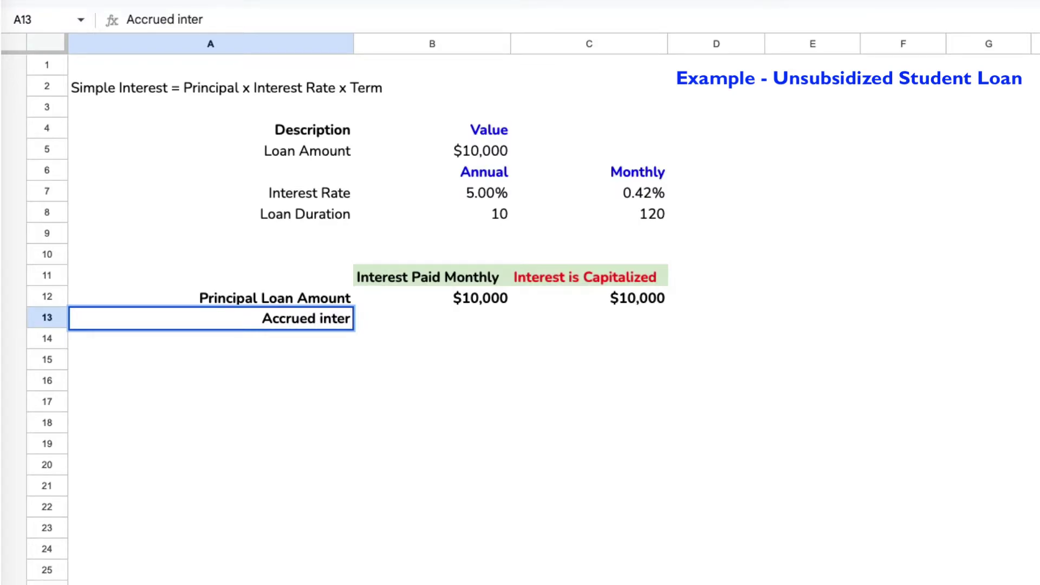
type("est after")
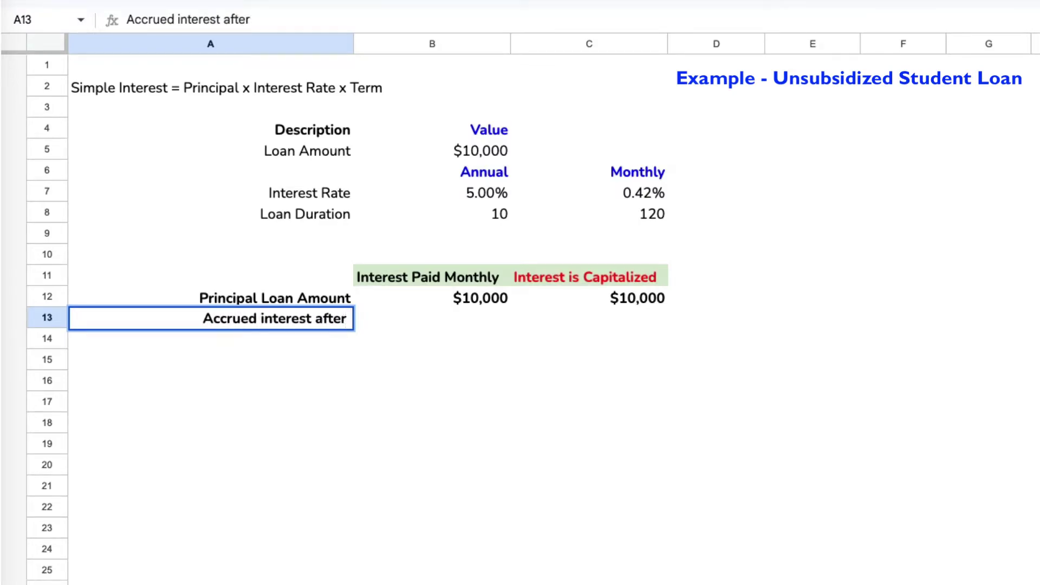
type(" 4 yea")
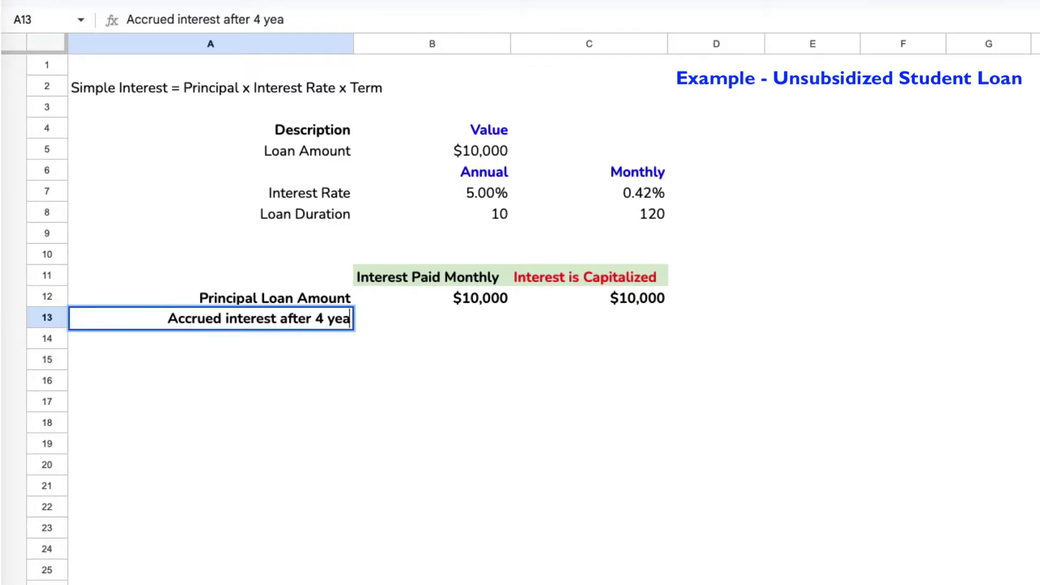
type("rs (48")
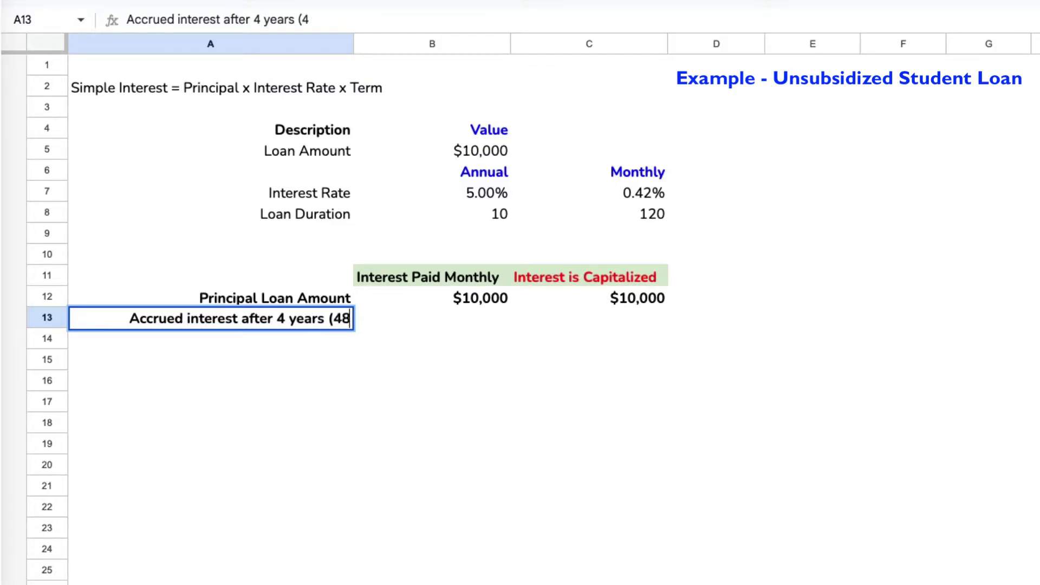
type(" mo")
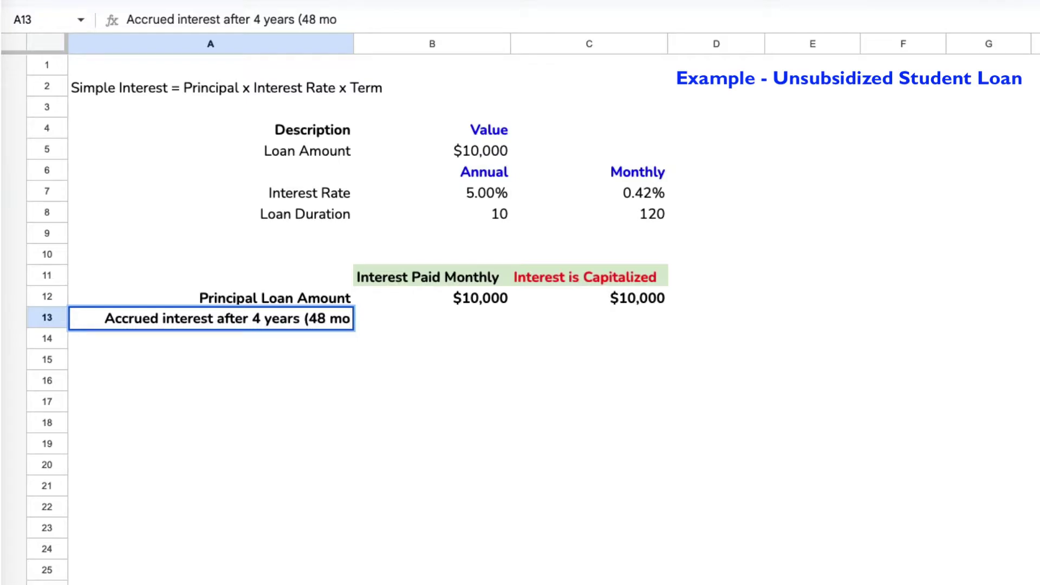
type(")")
Finish the accrued-interest label and enter 0 accrued interest for Scenario 1
key("Tab")
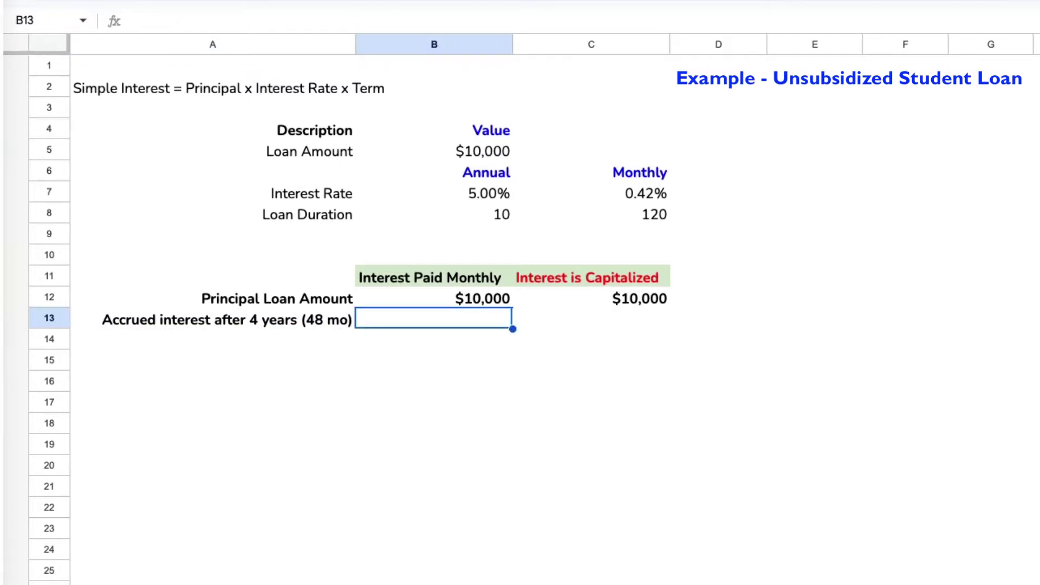
type("=0")
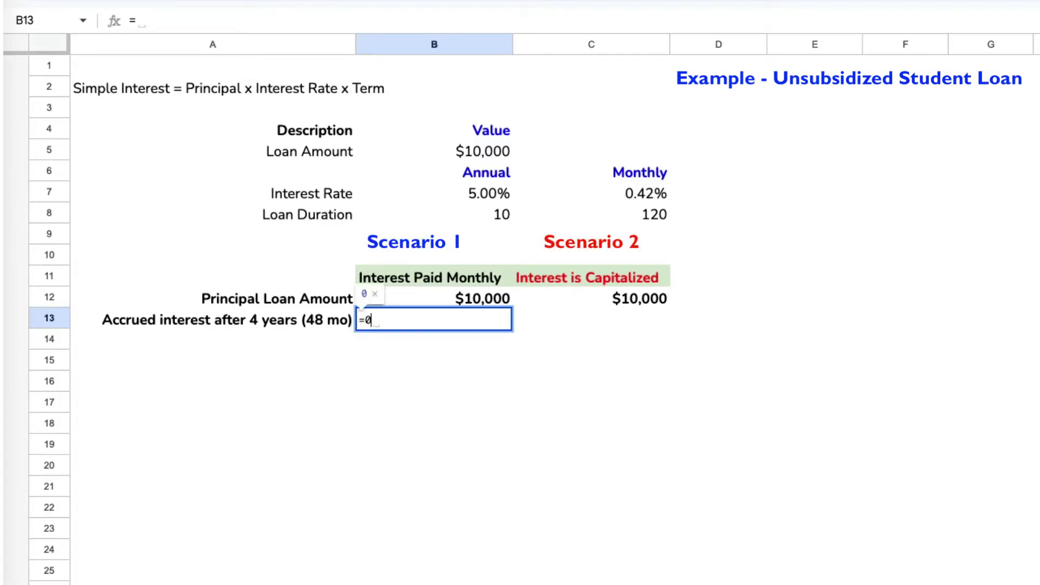
key("Return")
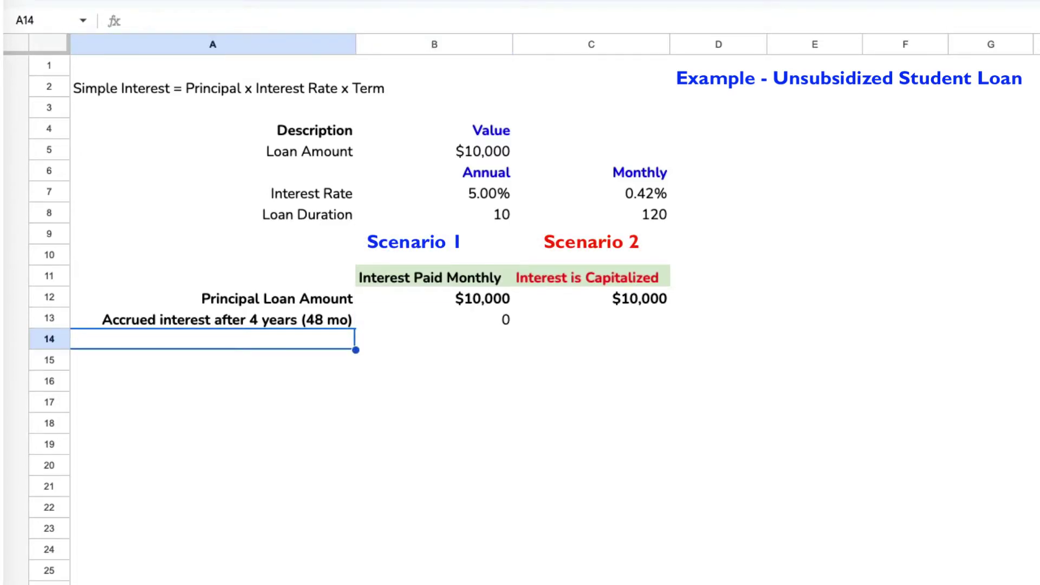
left_click(436, 326)
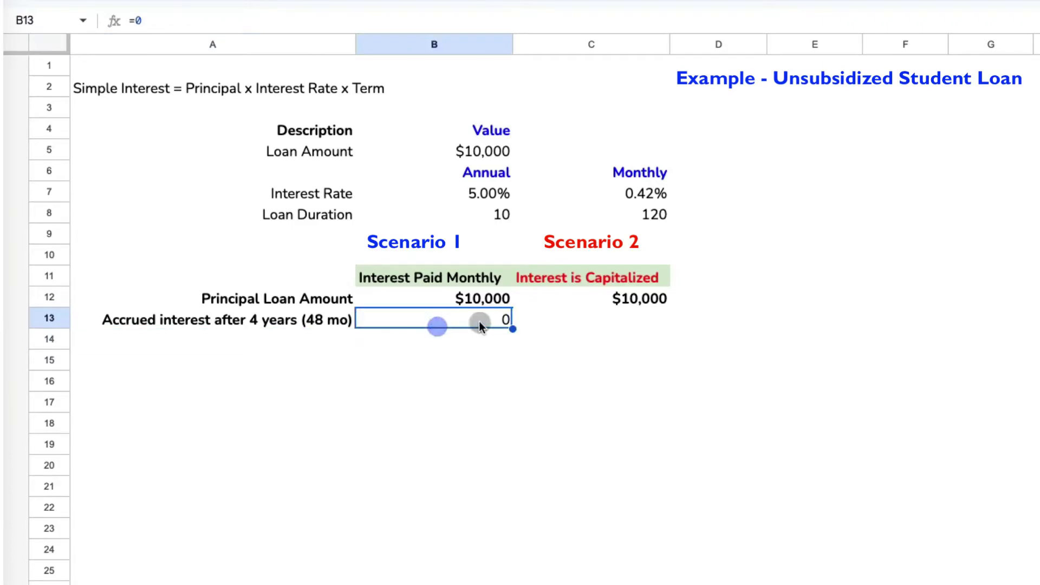
Compute Scenario 2 accrued interest as principal × absolute monthly rate × 48, giving $2,000
left_click(592, 320)
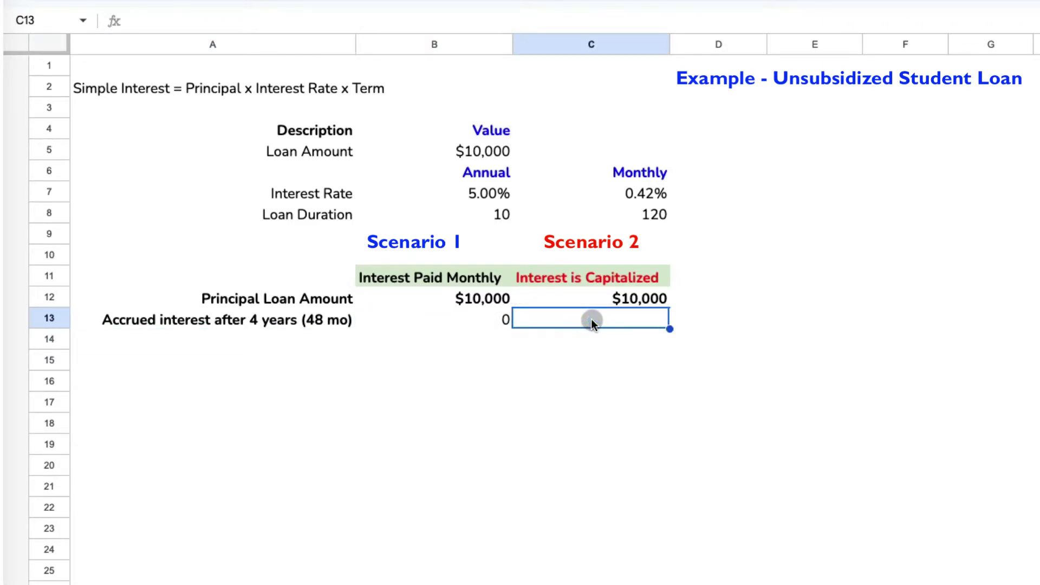
type("=")
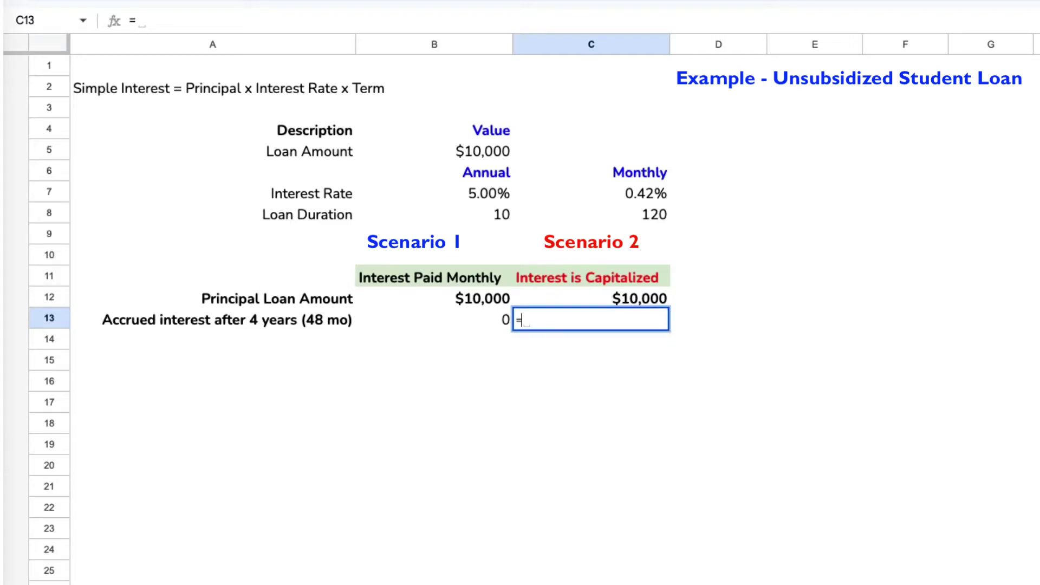
left_click(659, 299)
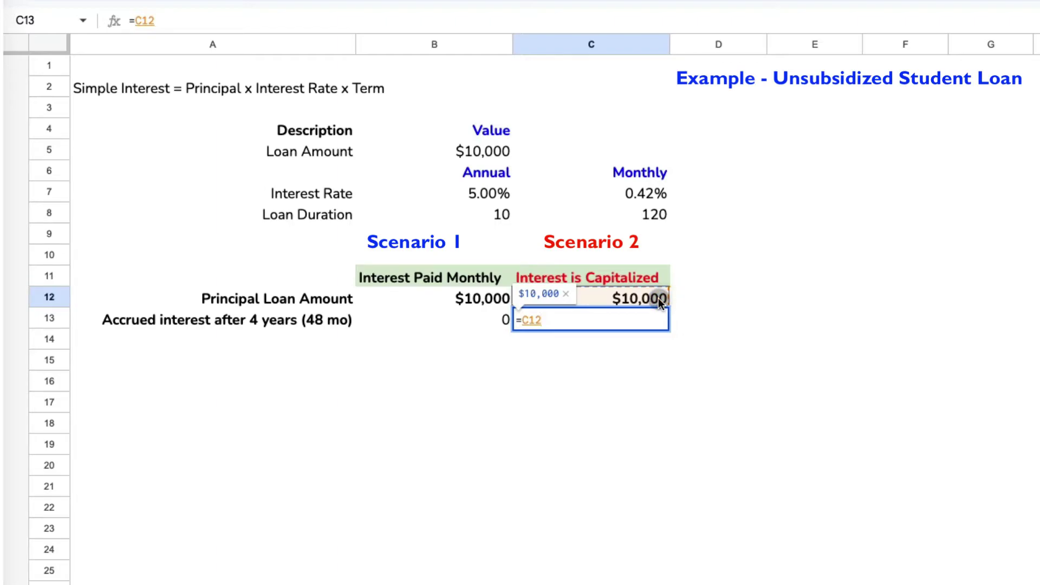
type("*")
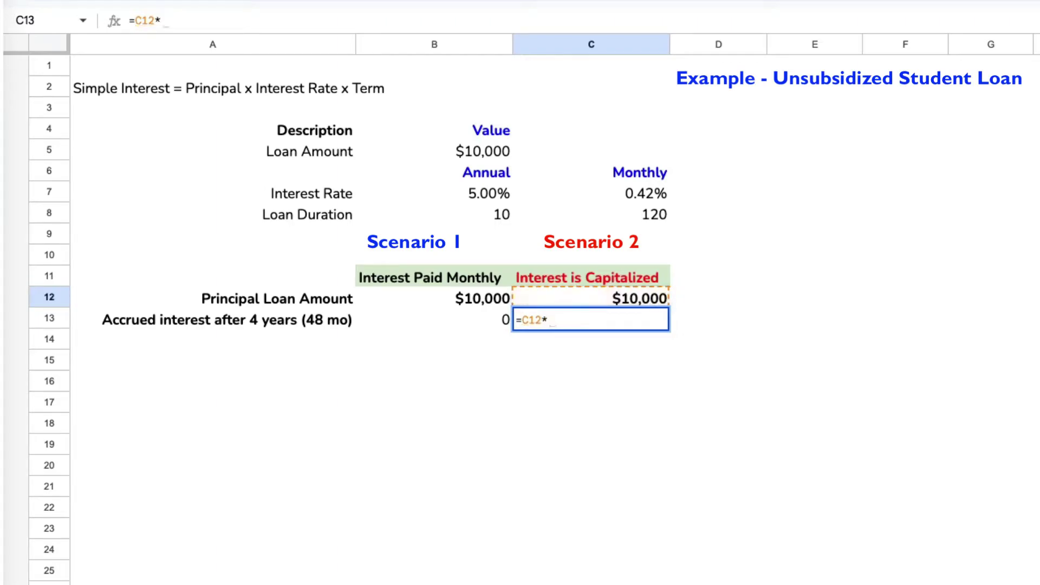
left_click(654, 194)
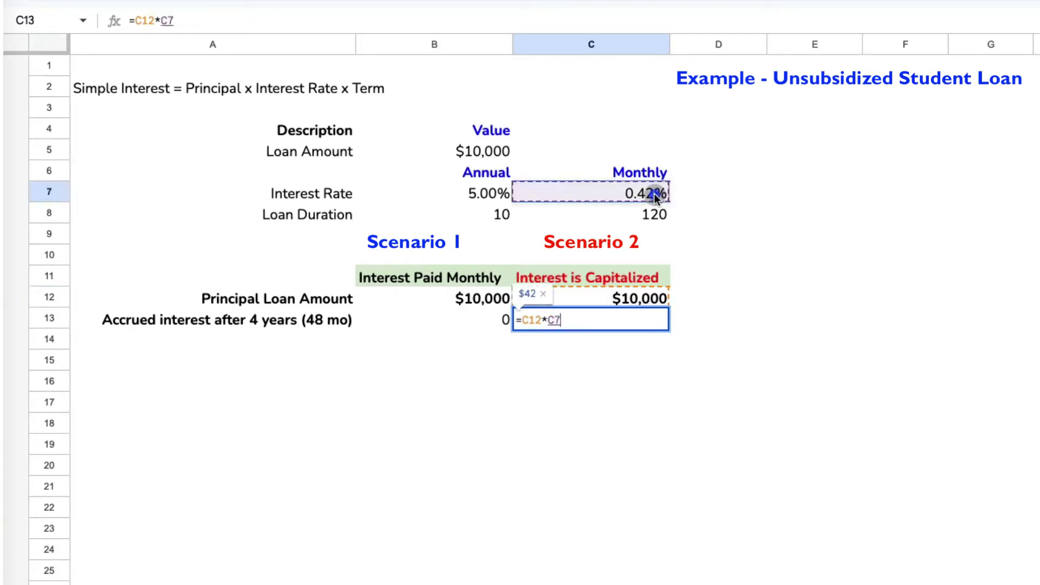
key("F4")
type("*48")
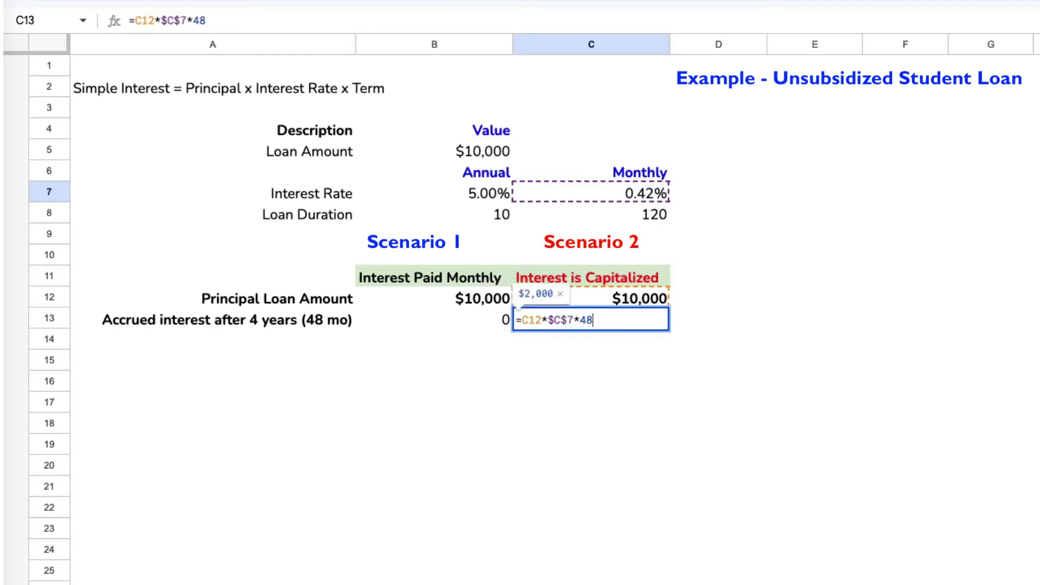
key("Return")
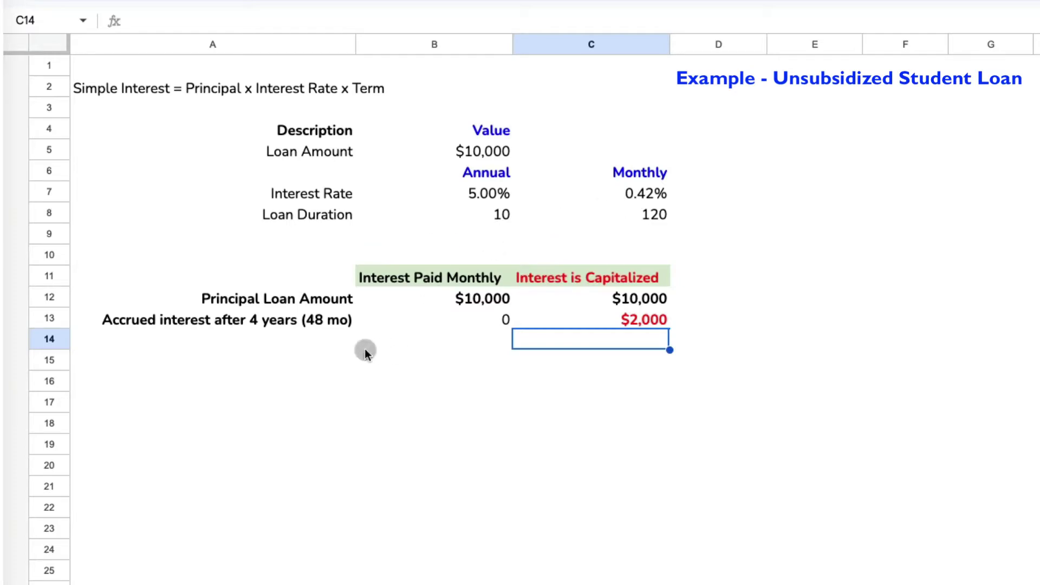
Add a Loan to be Repaid row summing principal and accrued interest for both scenarios
left_click(322, 347)
type("Loan to be")
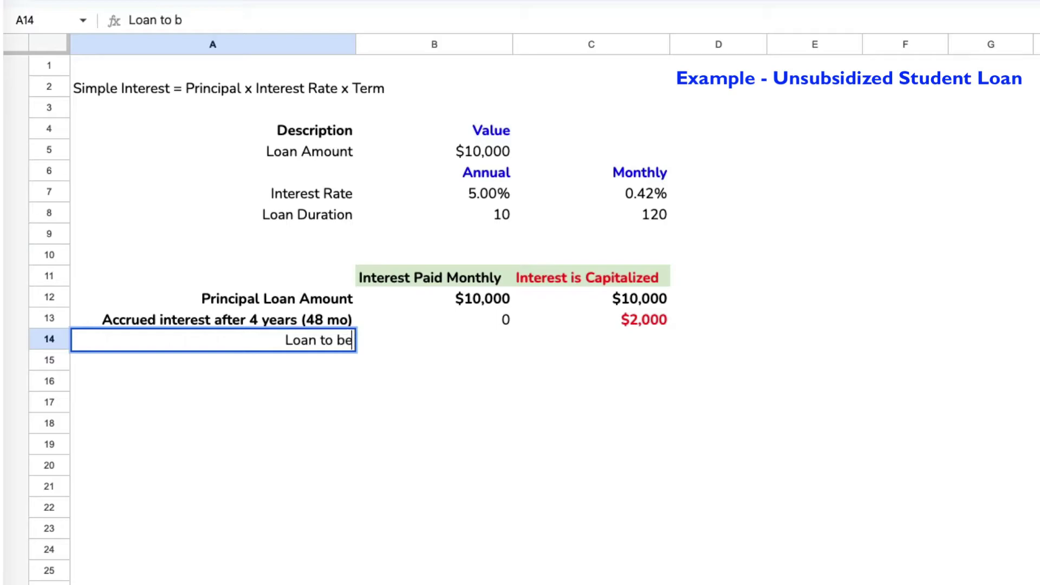
type(" Repaid")
key("Tab")
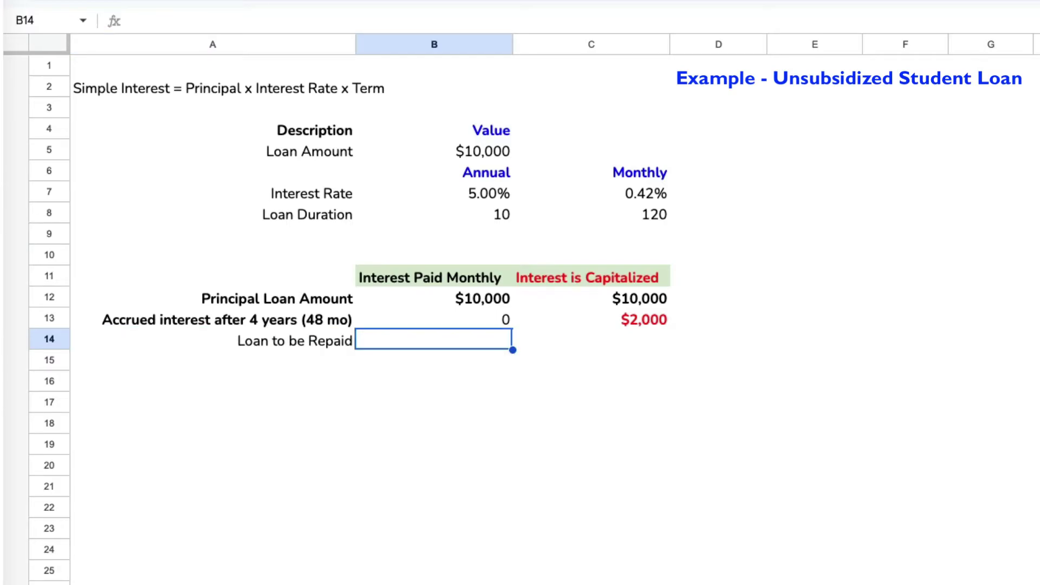
type("=")
left_click(453, 298)
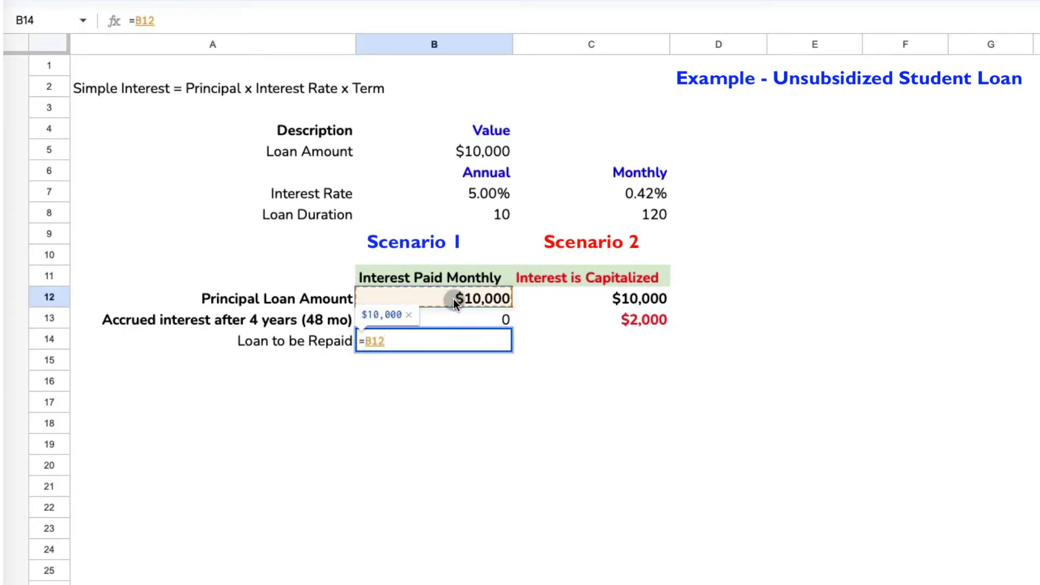
type("+")
left_click(475, 321)
key("Return")
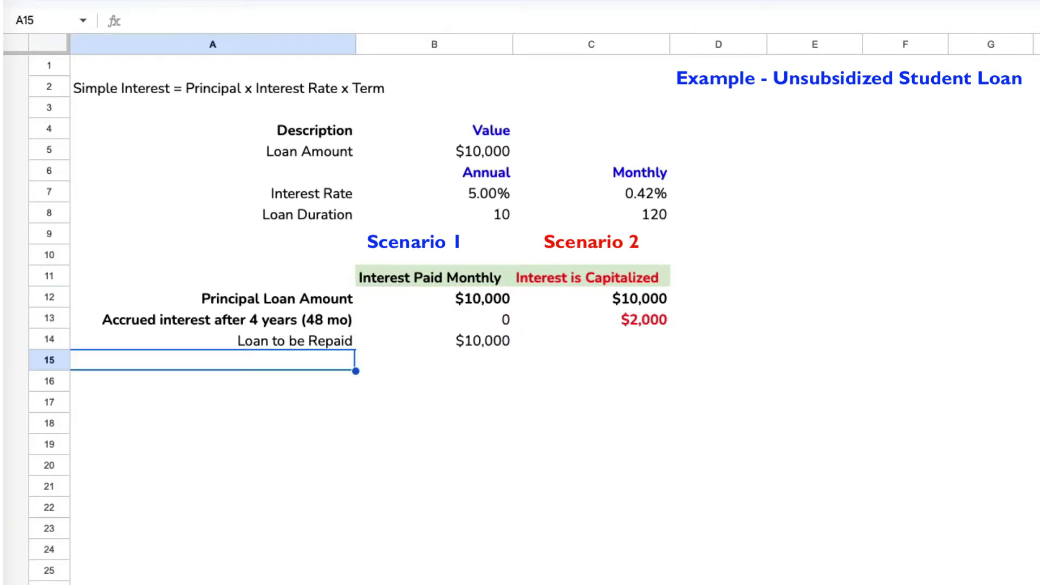
left_click(507, 344)
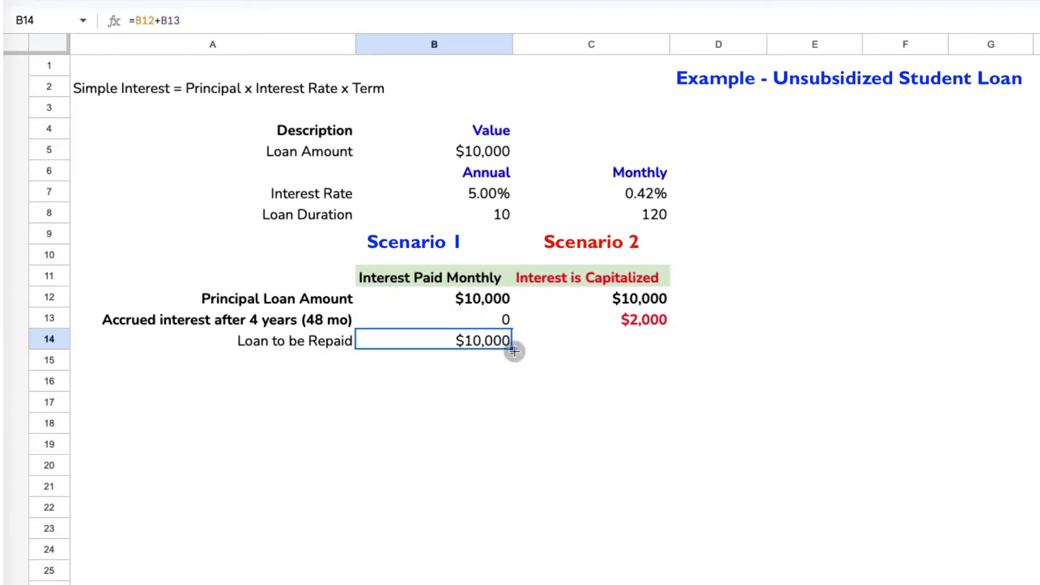
left_click_drag(514, 350, 664, 349)
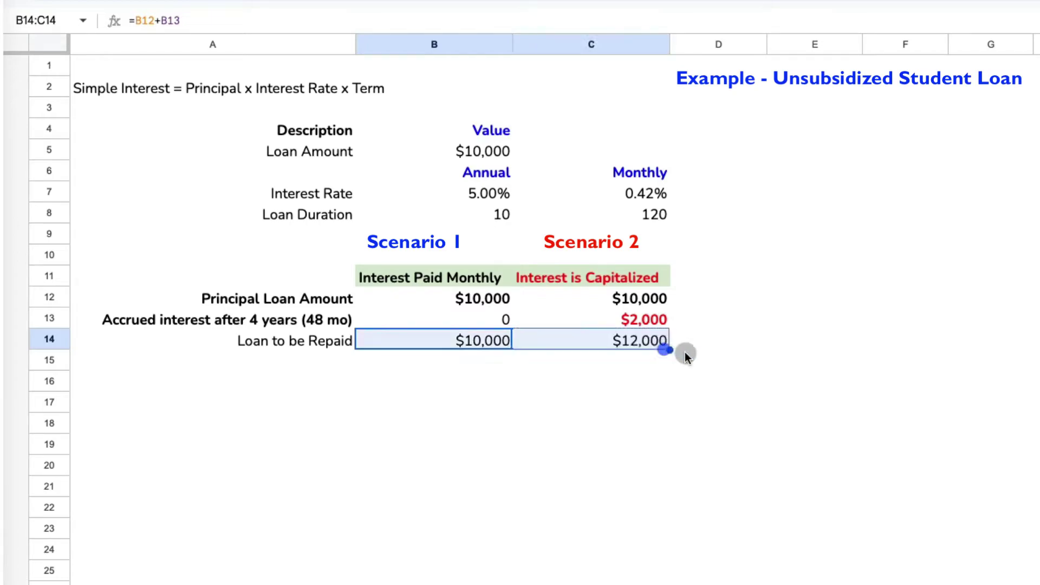
left_click(765, 342)
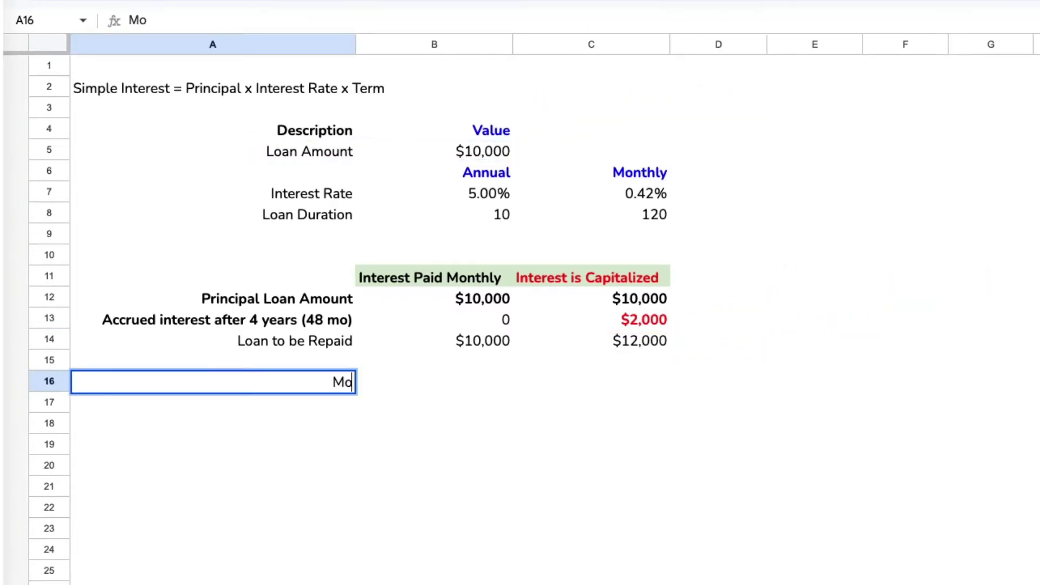
type("nthly Pay")
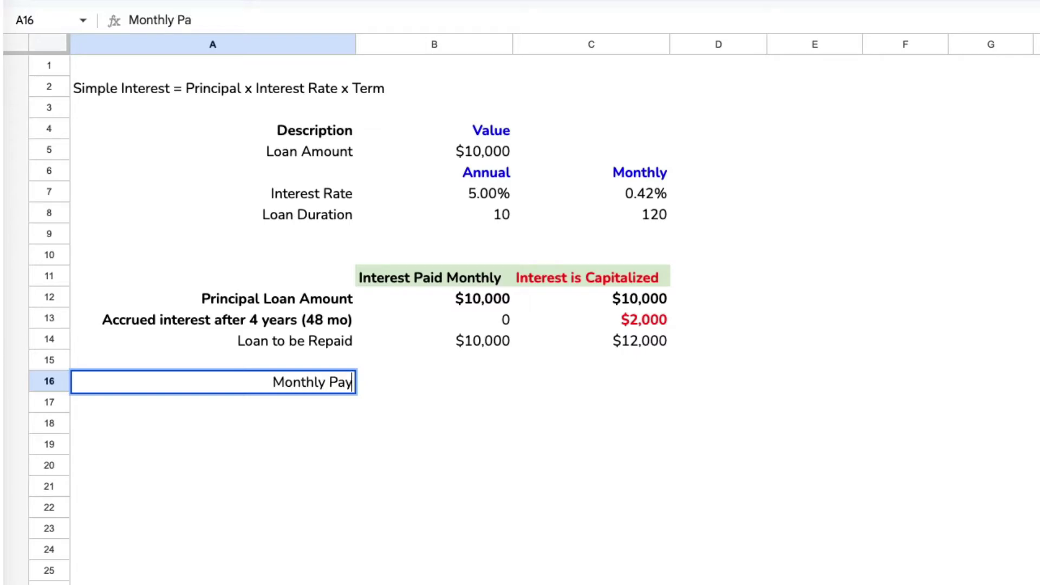
type("ment - 6 y")
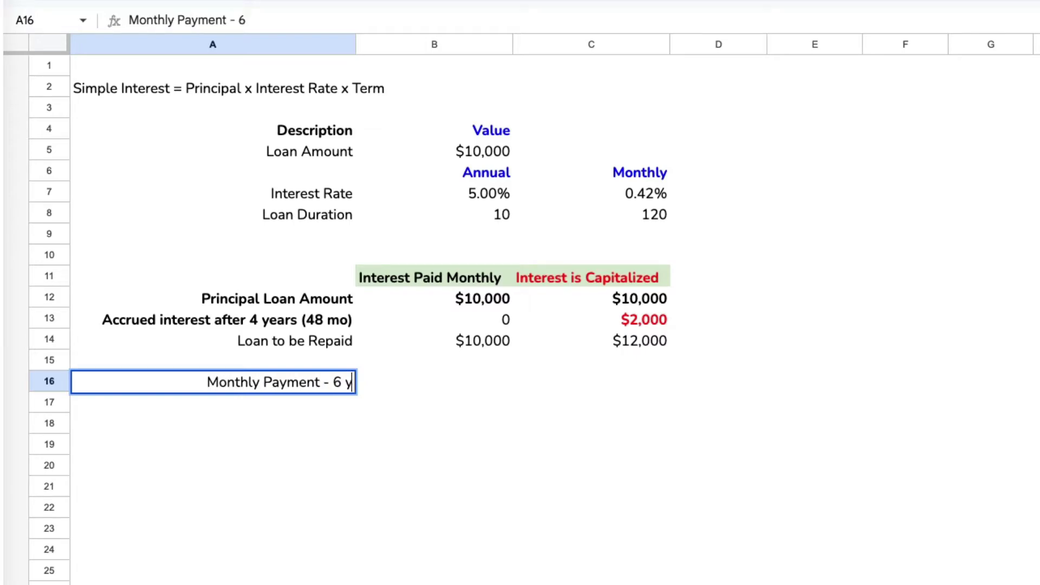
type("rs left (")
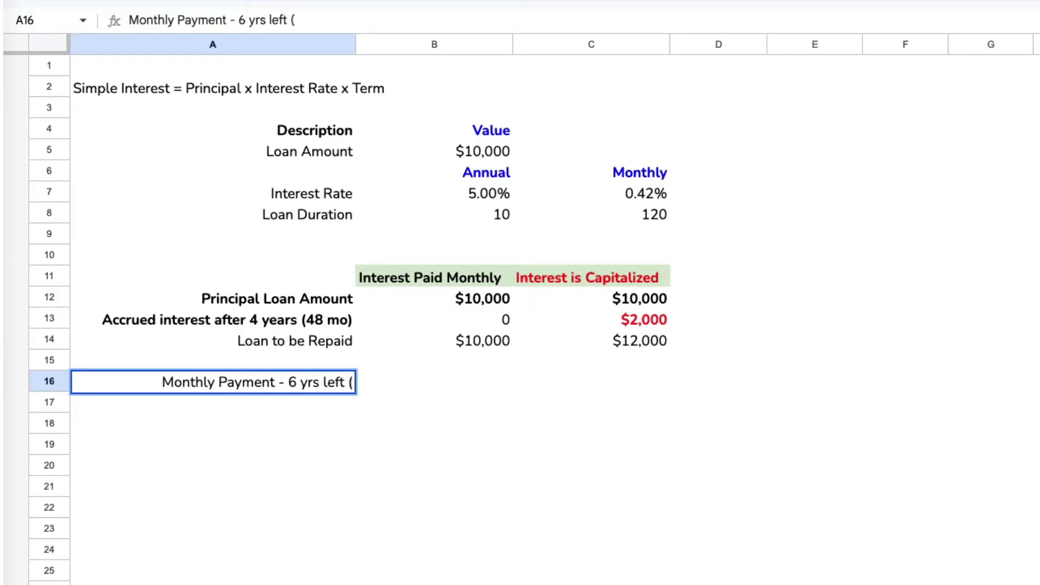
type("72 mo)")
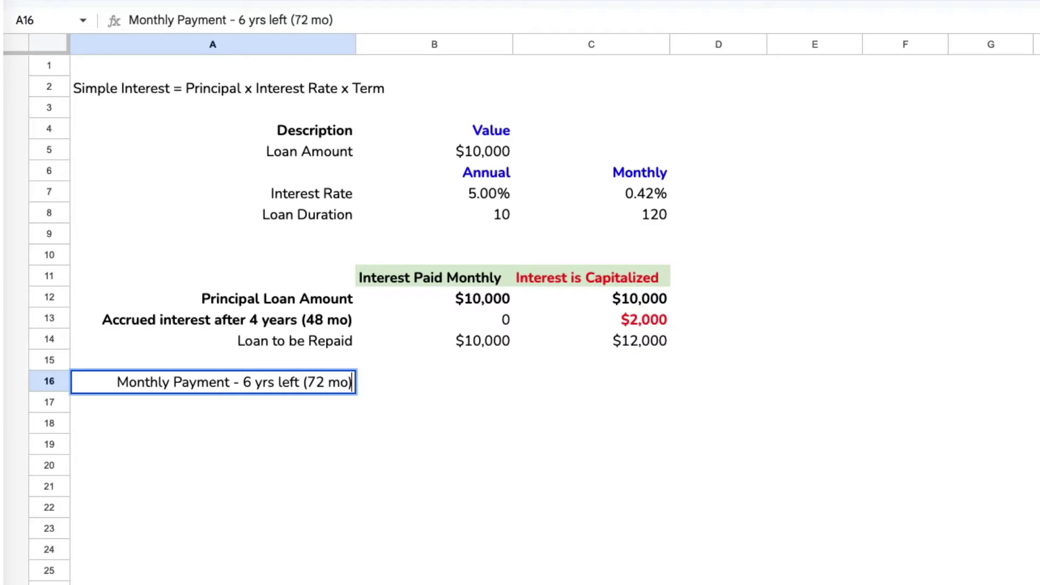
Add a Monthly Payment row using PMT with the absolute monthly rate, 72 periods and loan to be repaid, giving $161.05 and $193.26
key("Tab")
type("=")
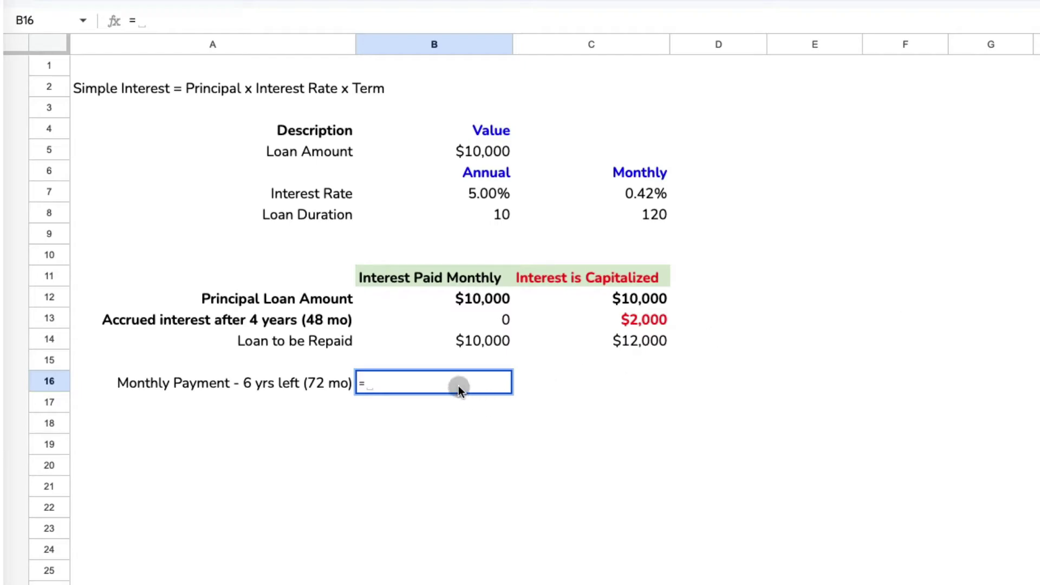
type("pmt(")
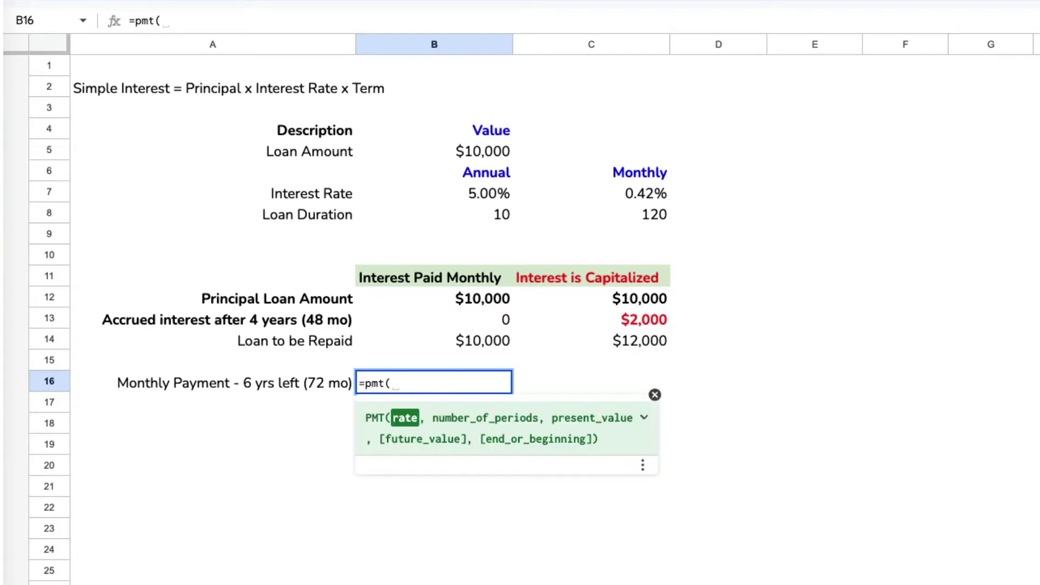
left_click(643, 194)
key("F4")
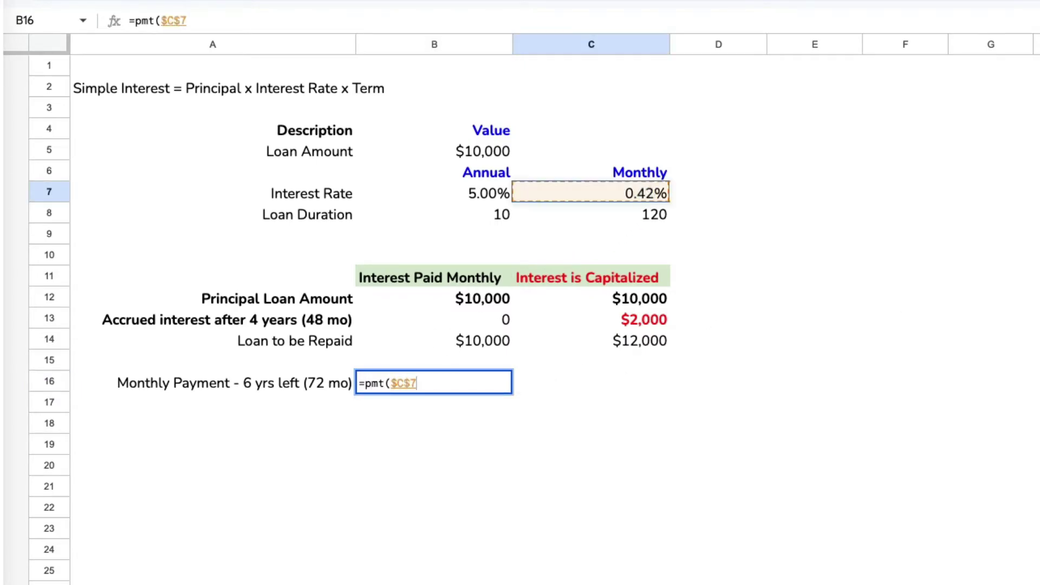
type(",")
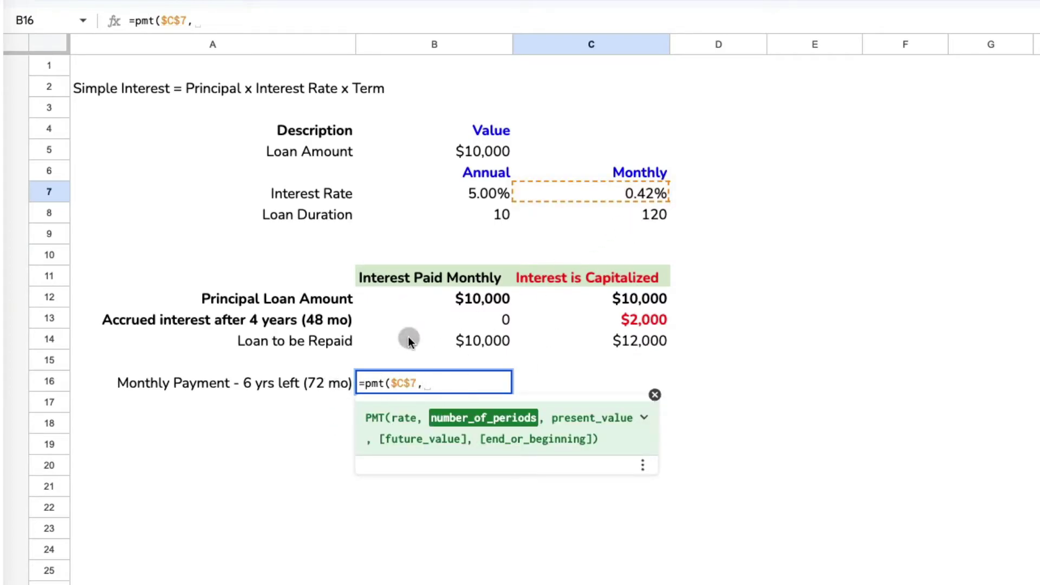
type("72")
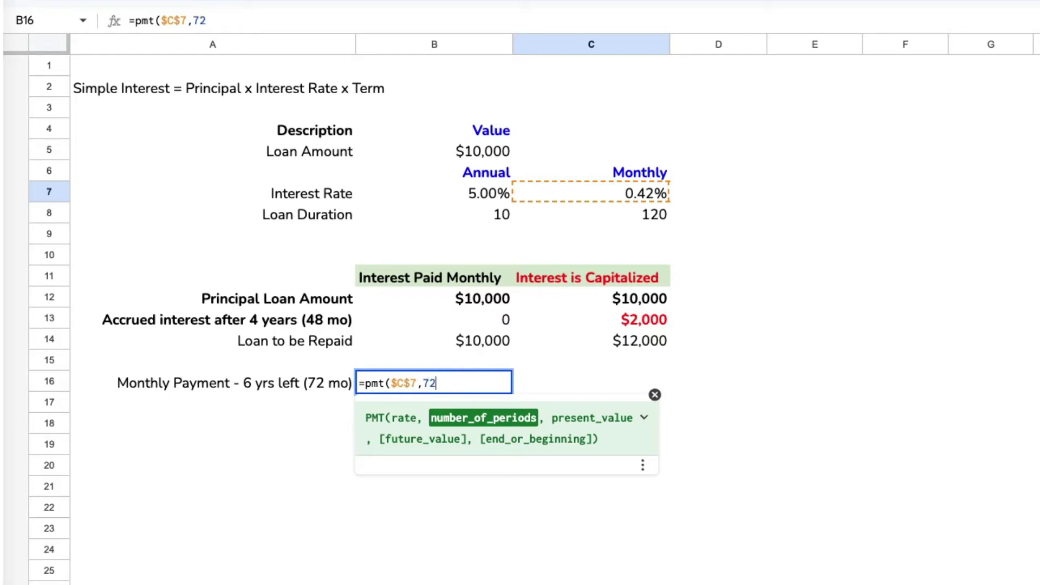
type(",")
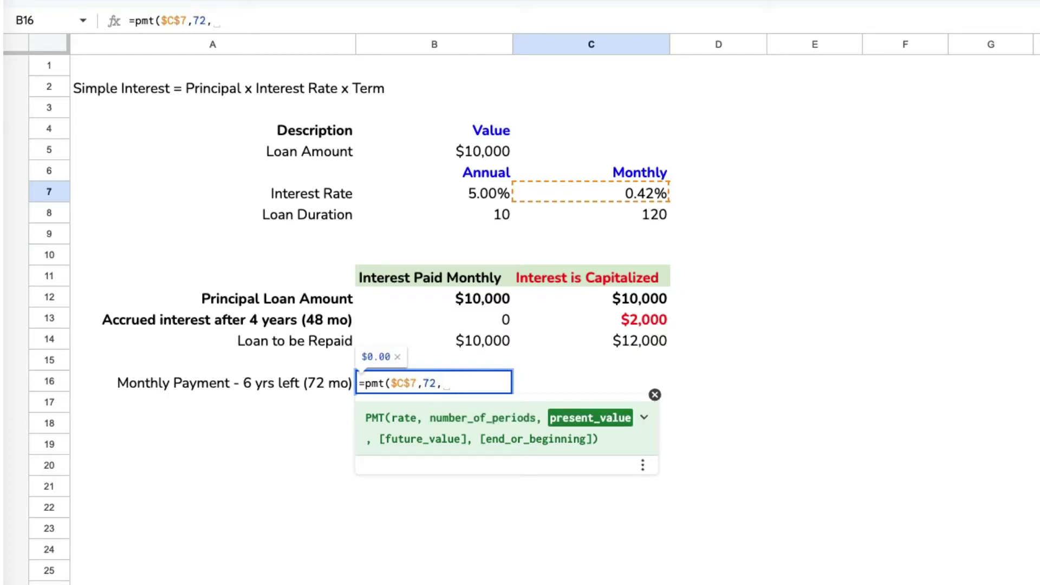
type("-")
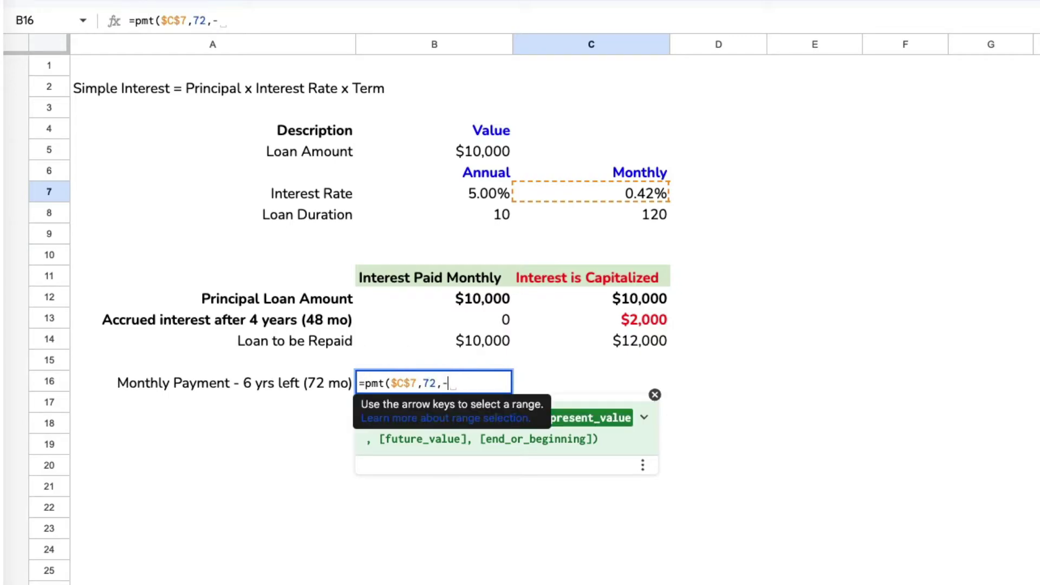
left_click(483, 343)
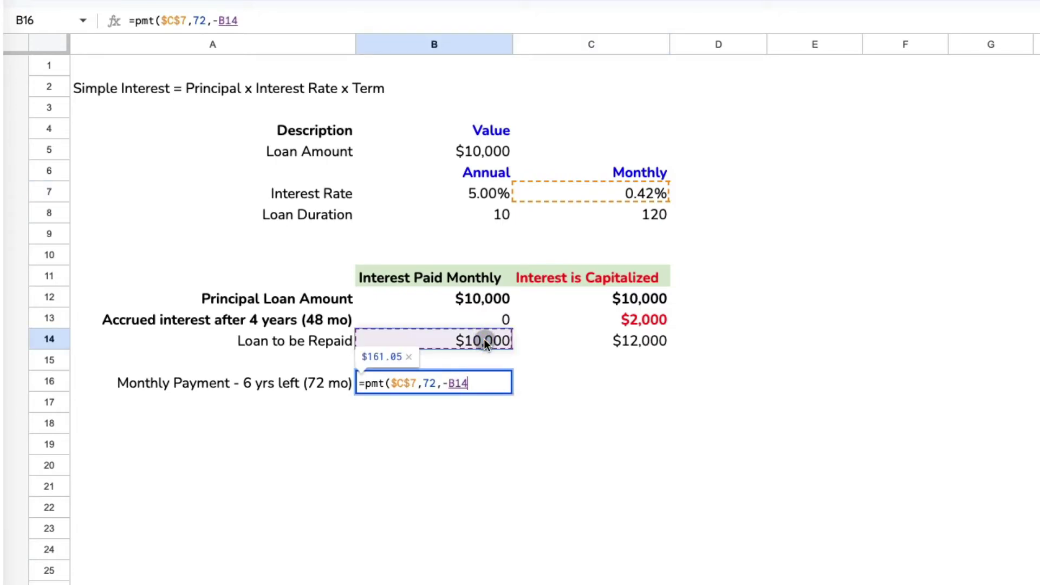
type(")")
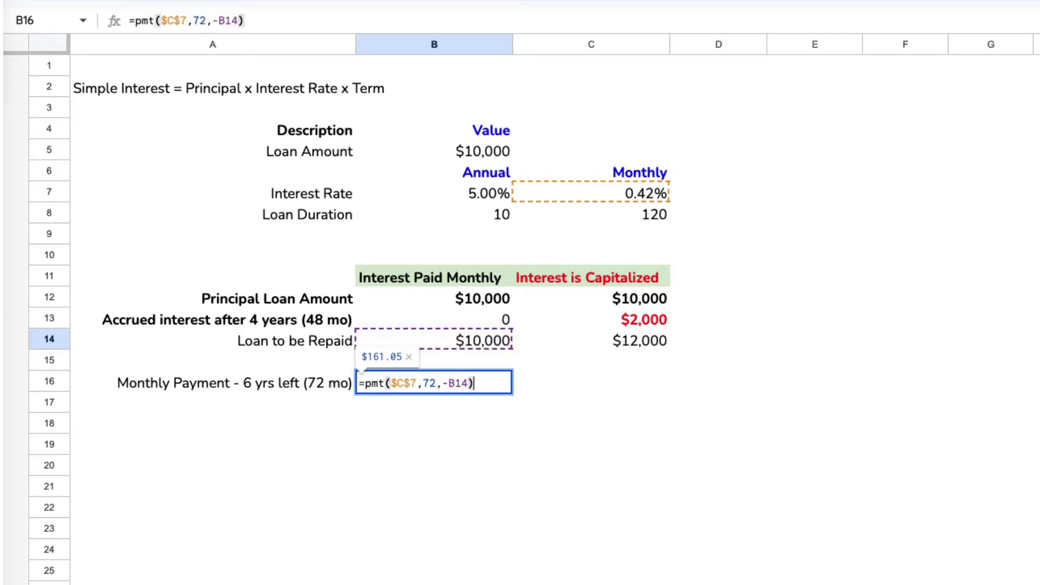
key("Return")
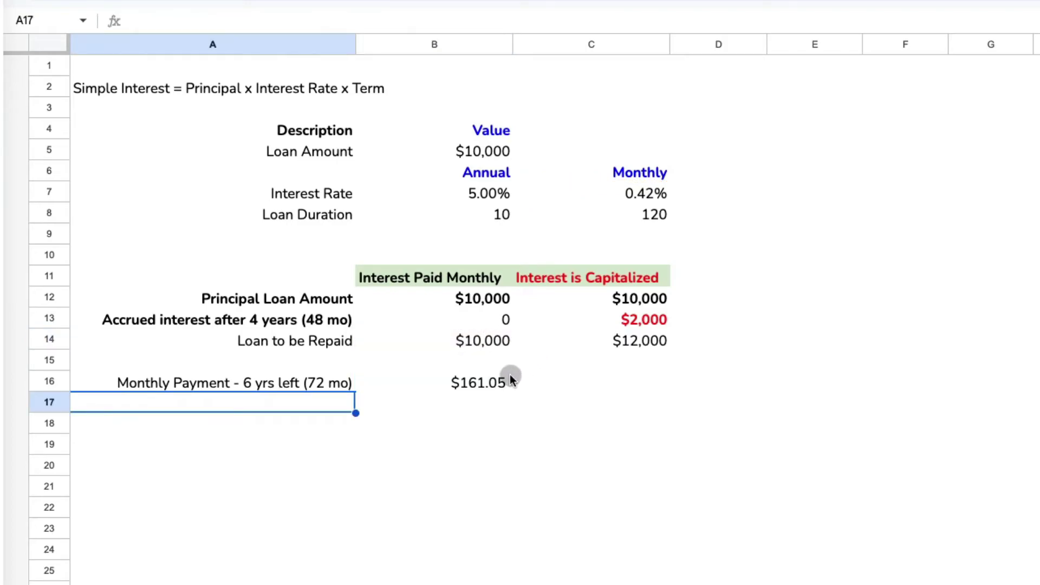
left_click(502, 384)
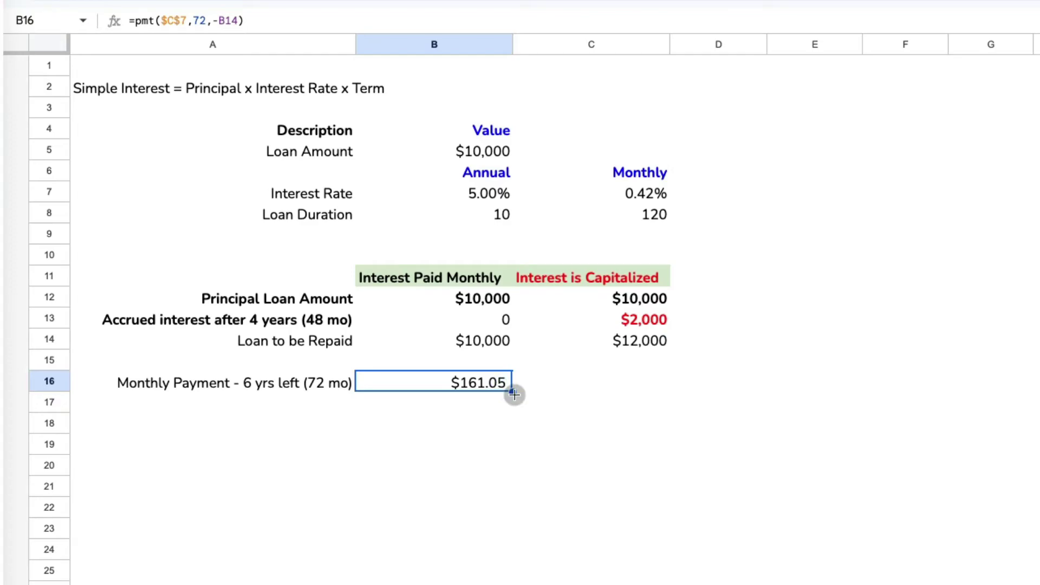
left_click_drag(513, 394, 643, 382)
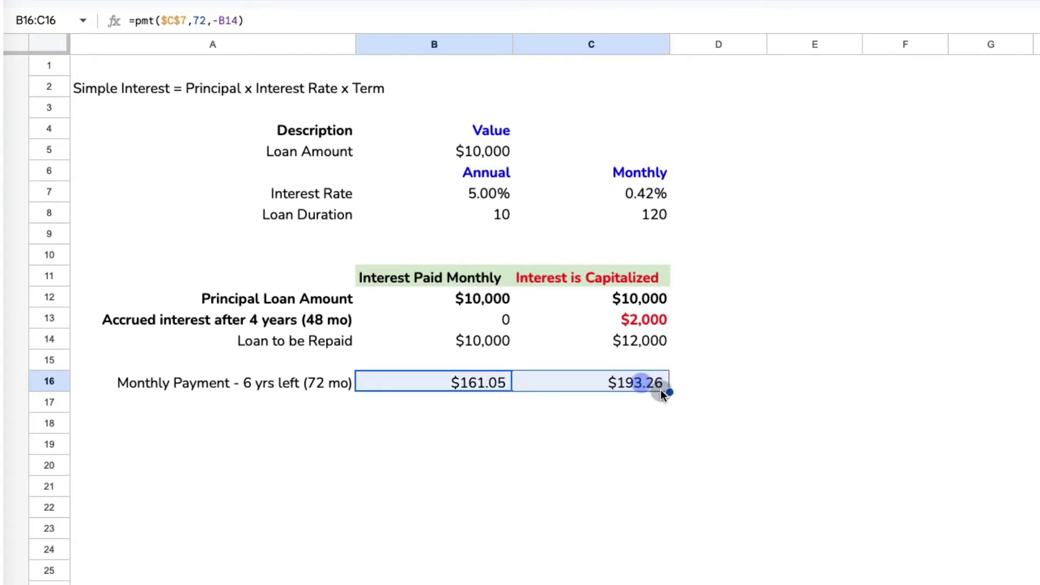
left_click(705, 388)
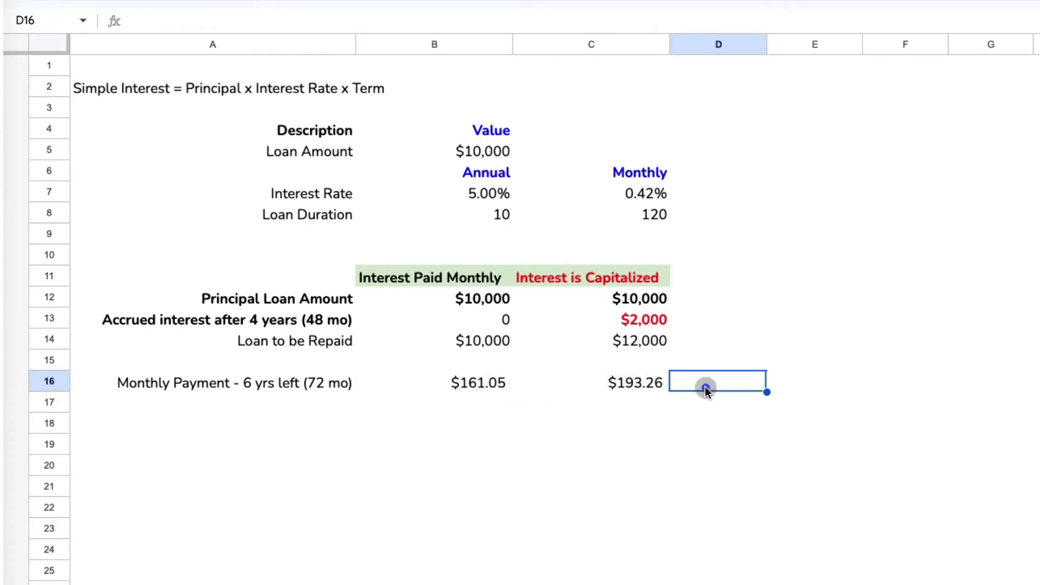
Add a Number of Payments row with 72 for both scenarios
left_click(284, 407)
type("Number of Pay")
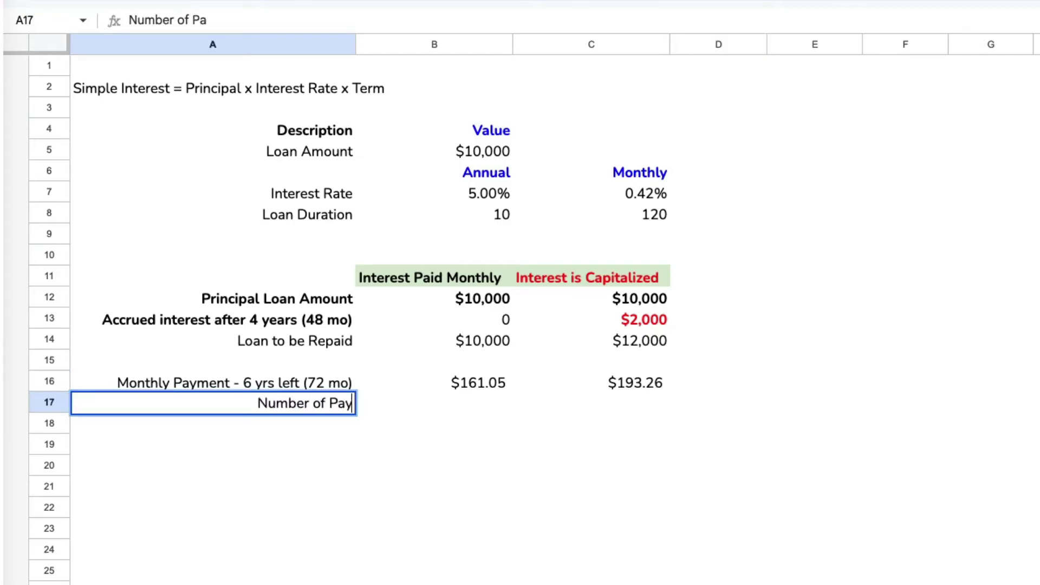
type("ments")
key("Tab")
type("72")
key("Tab")
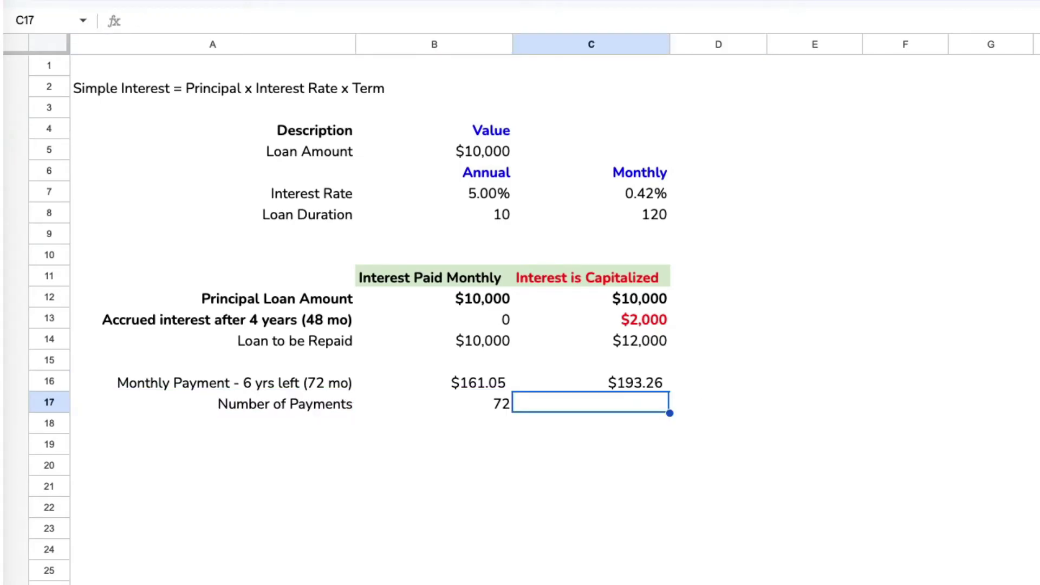
type("72")
key("Return")
key("Left")
type("Total Paid (6 yr")
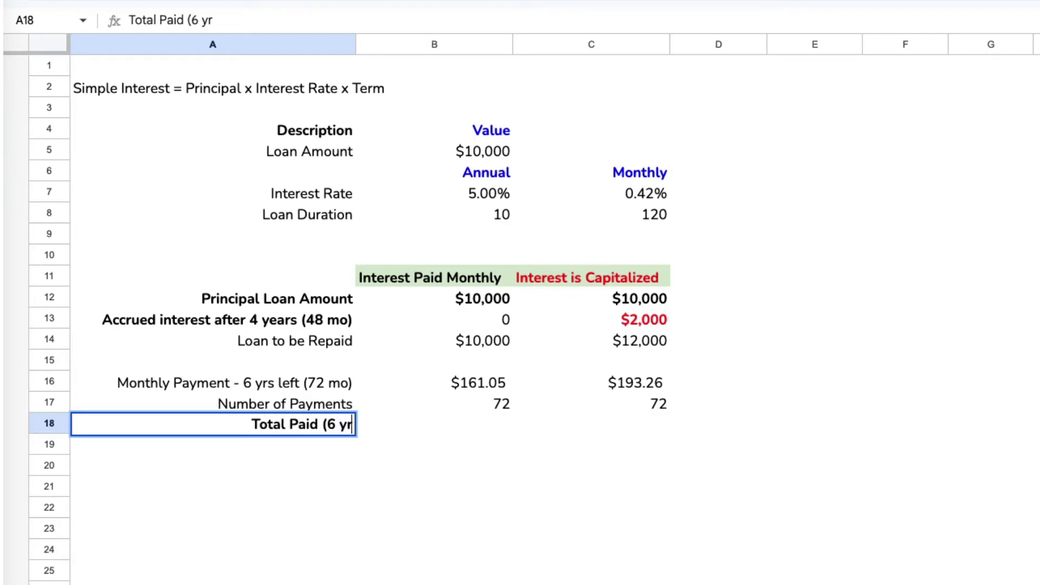
type("s)")
Add a Total Paid (6 yrs) row as payment × number of payments, giving $11,596 and $13,915
key("Tab")
type("=B16*B17")
key("Return")
left_click(504, 429)
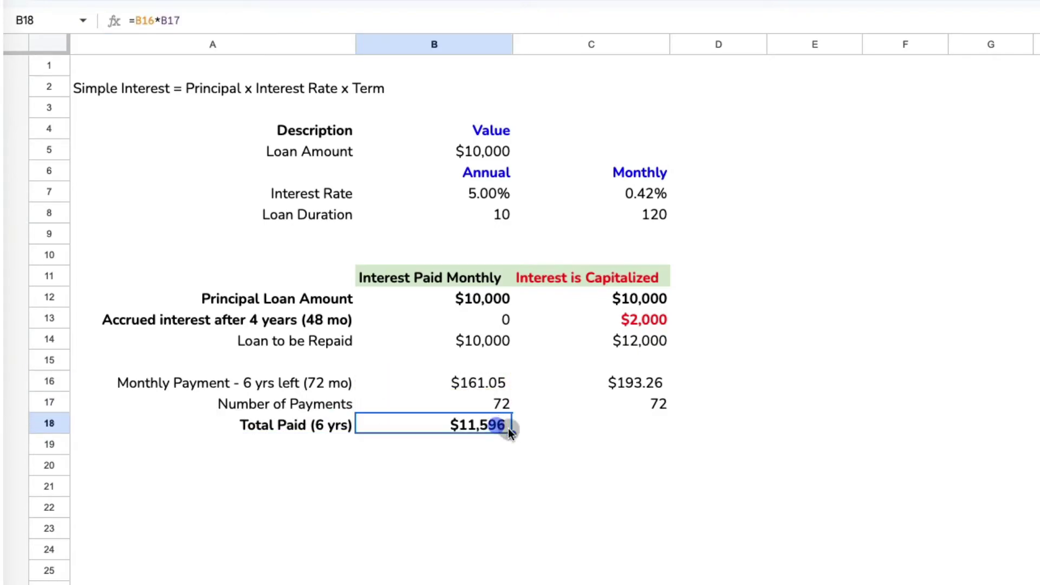
left_click_drag(513, 434, 704, 434)
left_click(704, 434)
Add a Total Repaid in 10 years row: =B18+2000 ($13,596) and =C18 ($13,915)
left_click(281, 471)
type("Total Re")
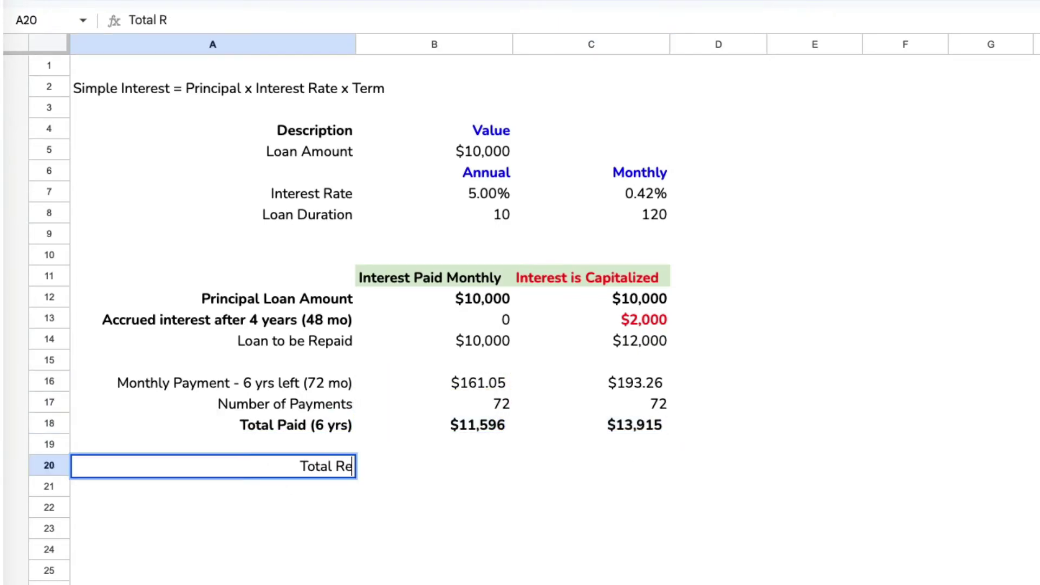
type("paid in 10 years")
key("Tab")
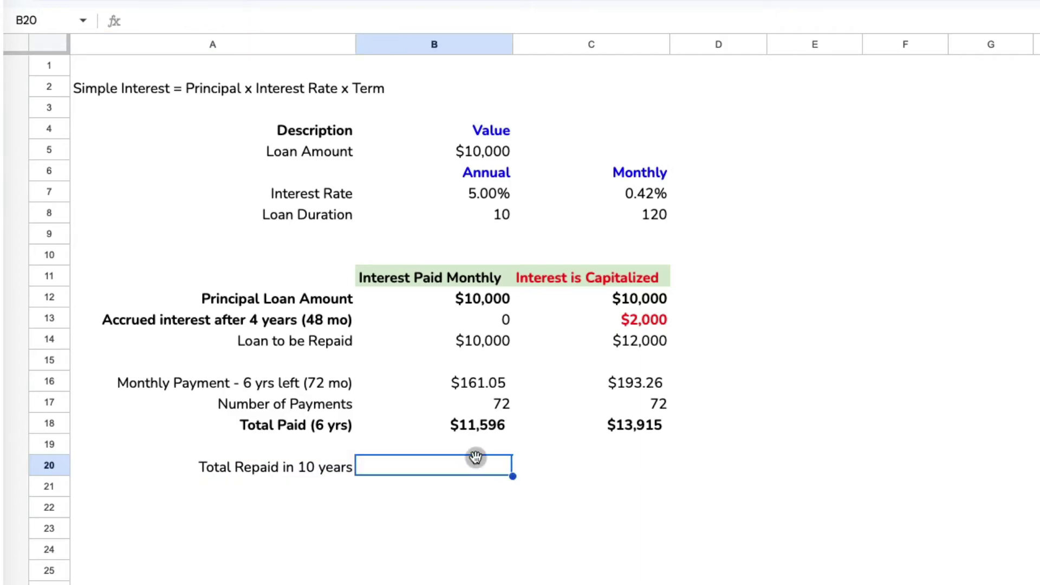
type("=")
left_click(480, 427)
type("+2")
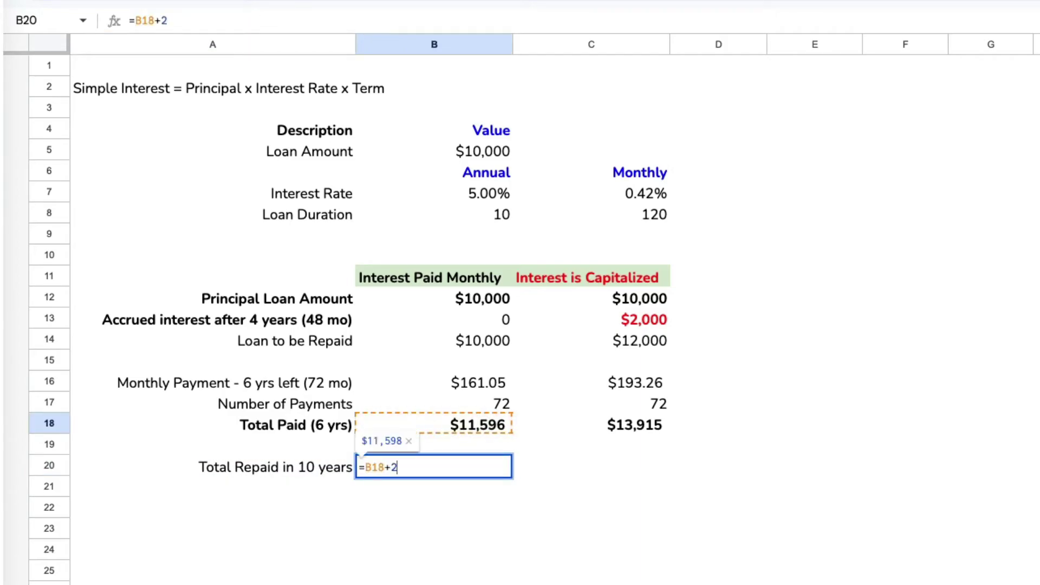
type("000")
key("Return")
key("Up")
key("Right")
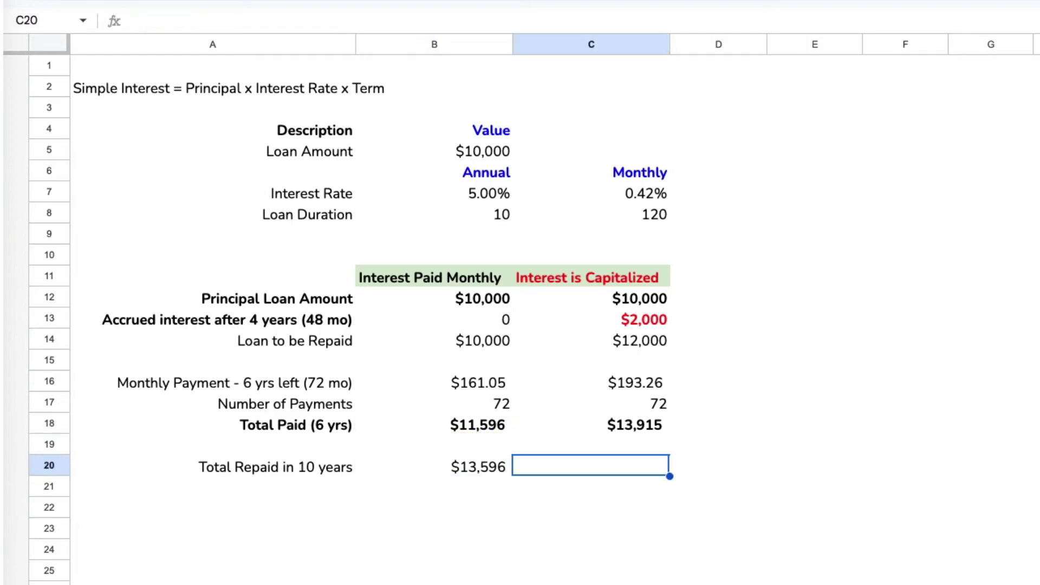
type("=")
left_click(611, 427)
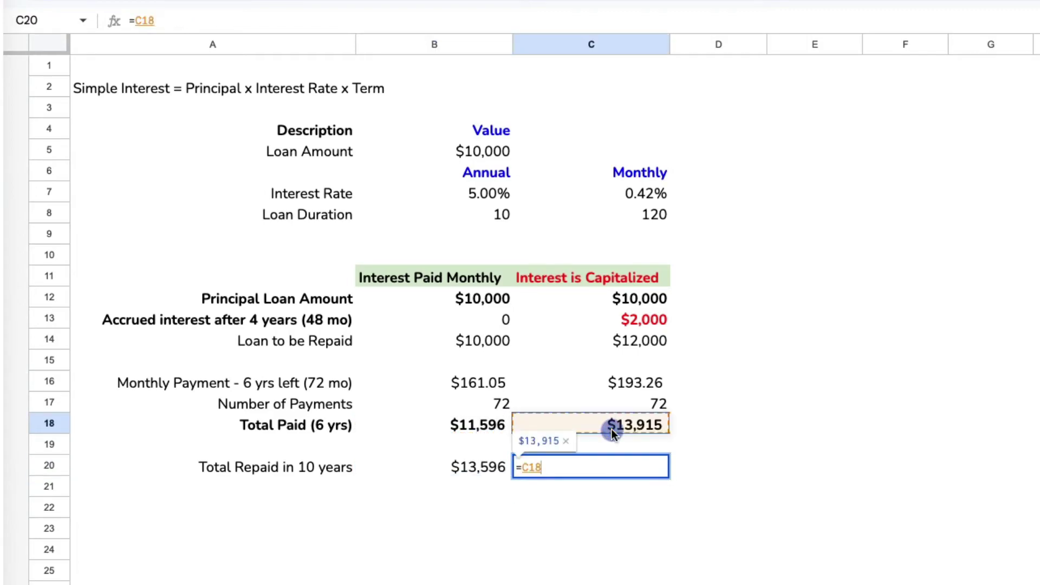
key("Return")
Add a Life of Loan Interest Paid row as total repaid minus principal, giving $3,596 and $3,915
left_click(316, 491)
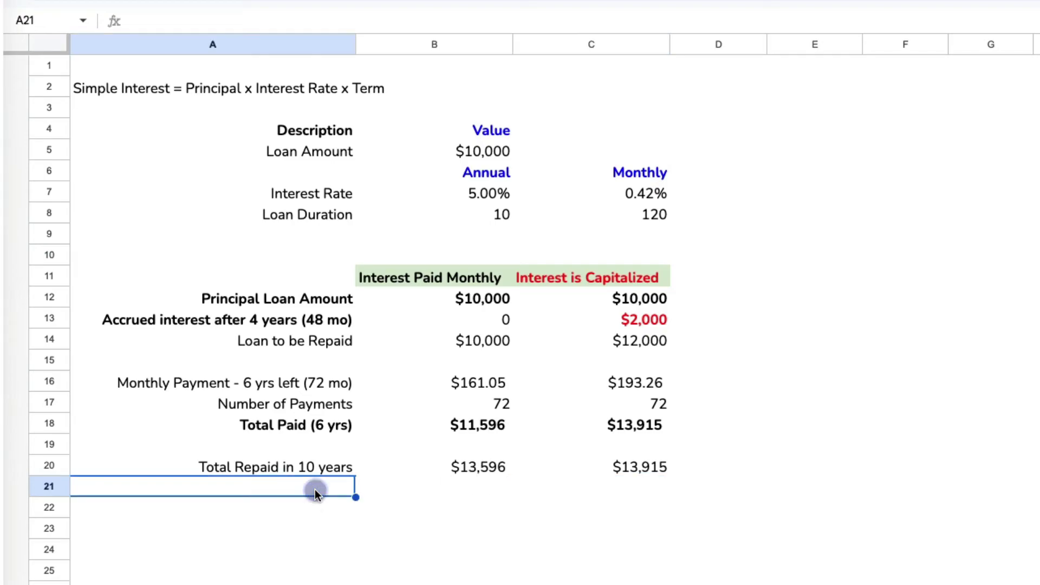
type("Life of Loan Interest Paid")
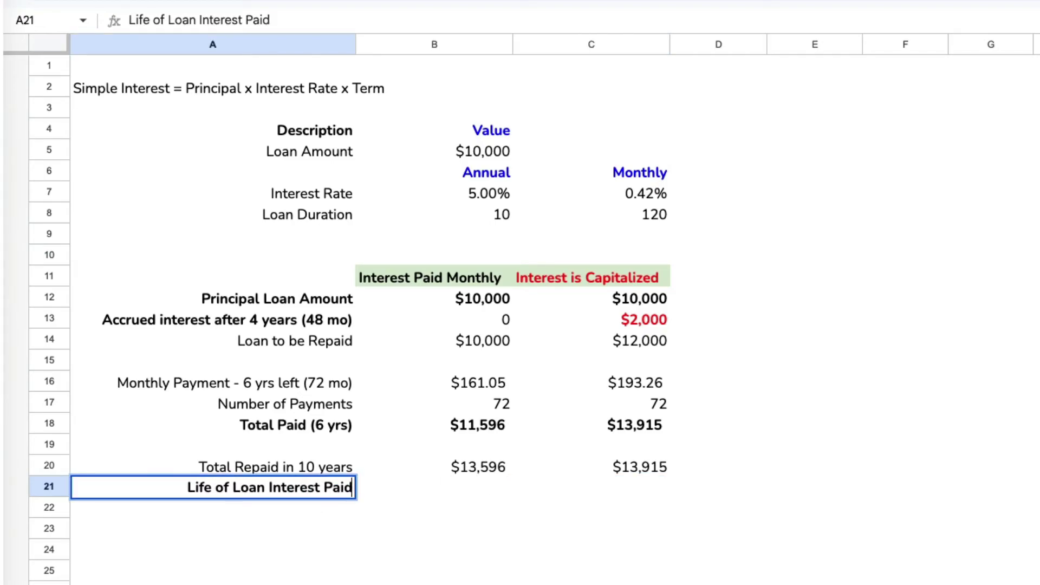
key("Tab")
type("=")
left_click(443, 467)
type("-")
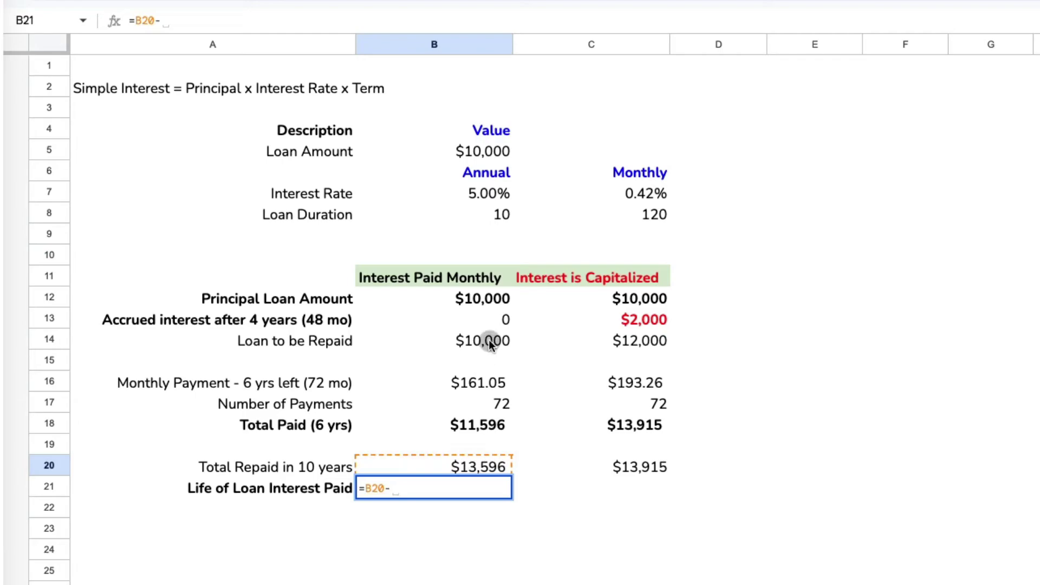
left_click(486, 301)
key("Return")
left_click(494, 491)
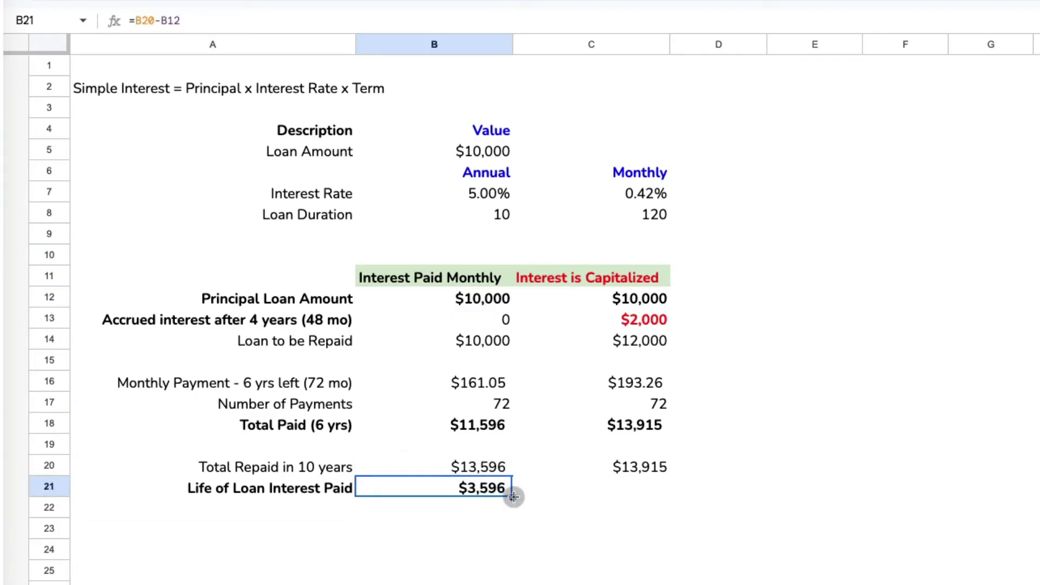
left_click_drag(512, 496, 635, 507)
Compute the $319 difference in D21 and label it 'Paid More'
left_click(713, 490)
type("=")
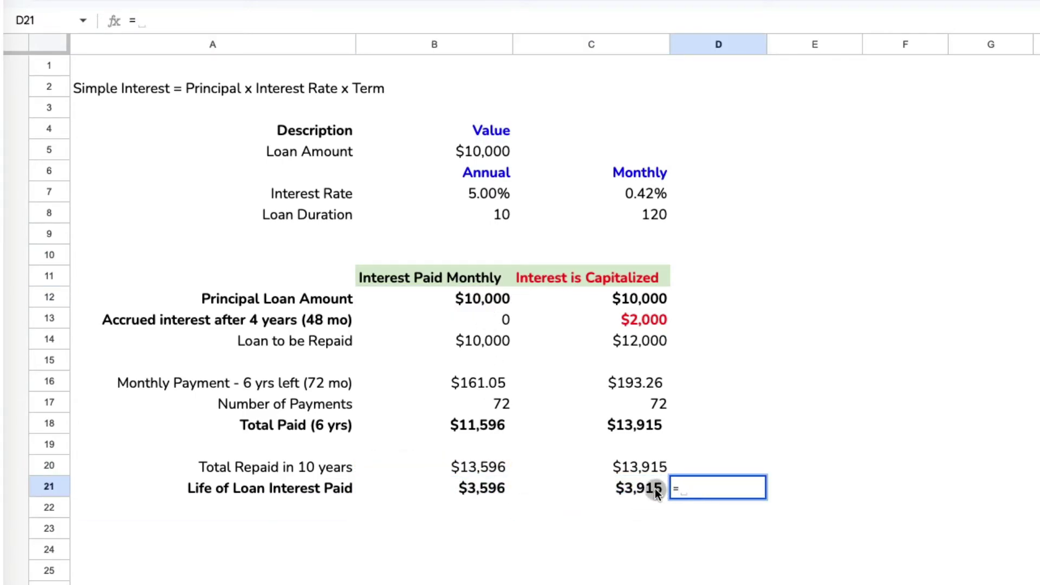
left_click(655, 492)
type("-")
left_click(460, 489)
key("Return")
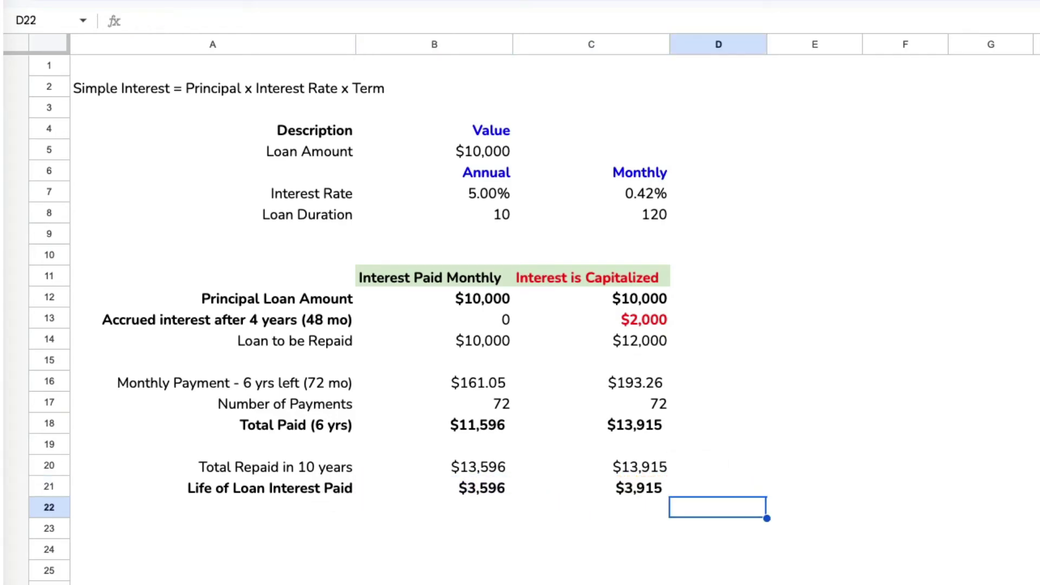
left_click(797, 491)
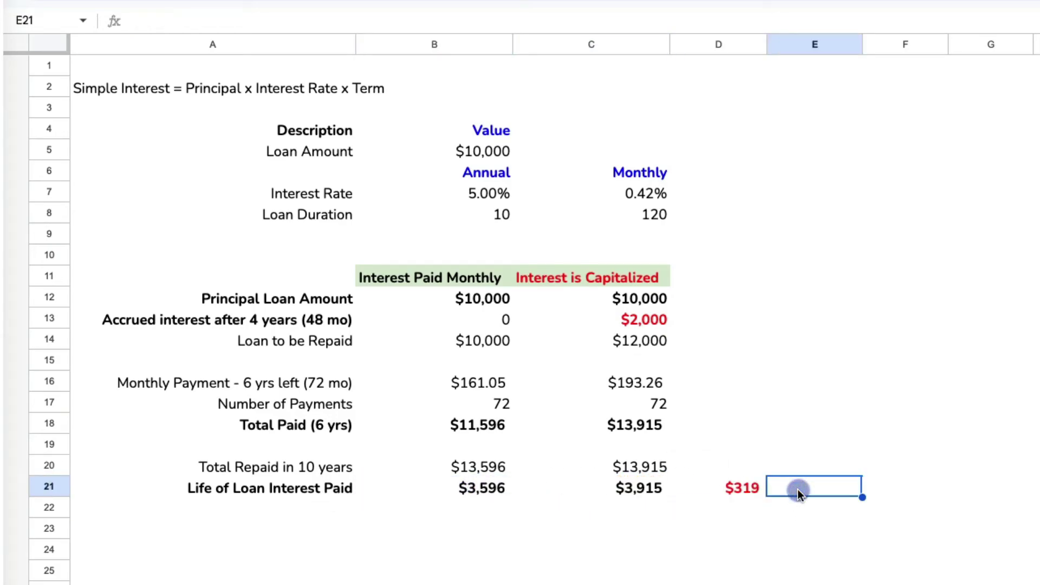
type("Paid M")
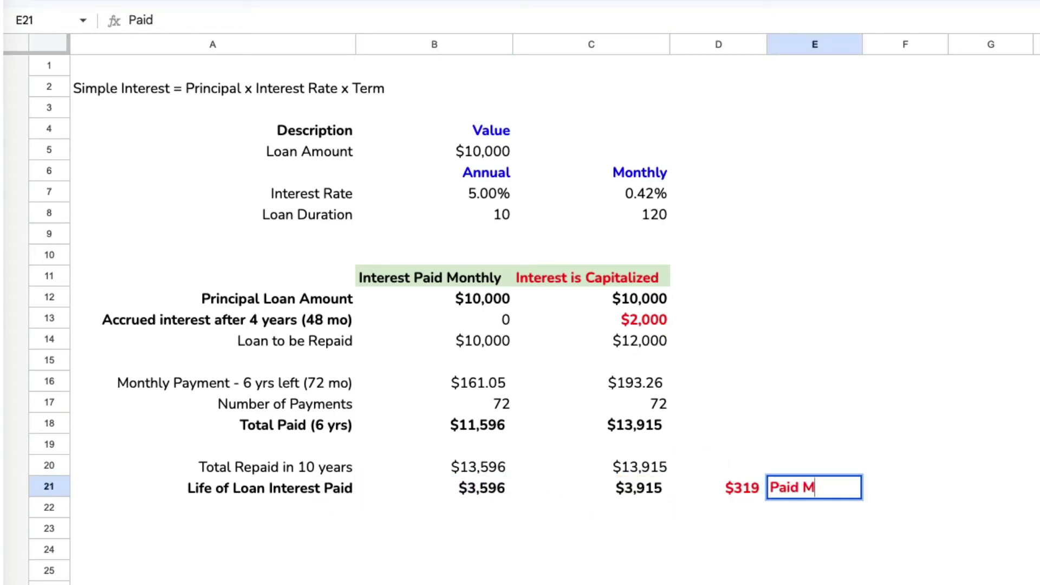
type("ore")
key("Return")
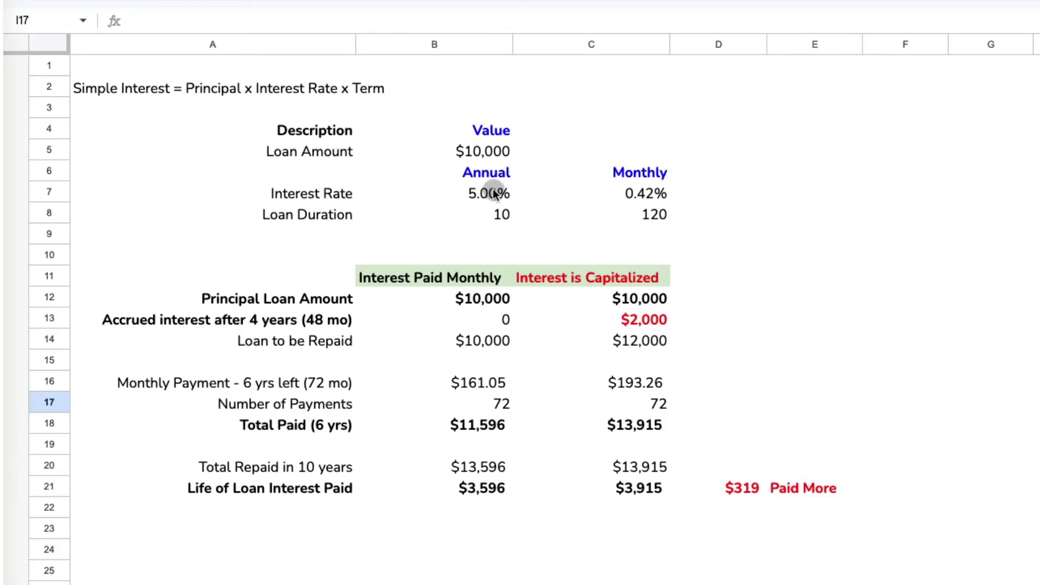
Test the model with 6% then 7% rates and a $30,000 loan, raising Paid More to $1,911
left_click(496, 195)
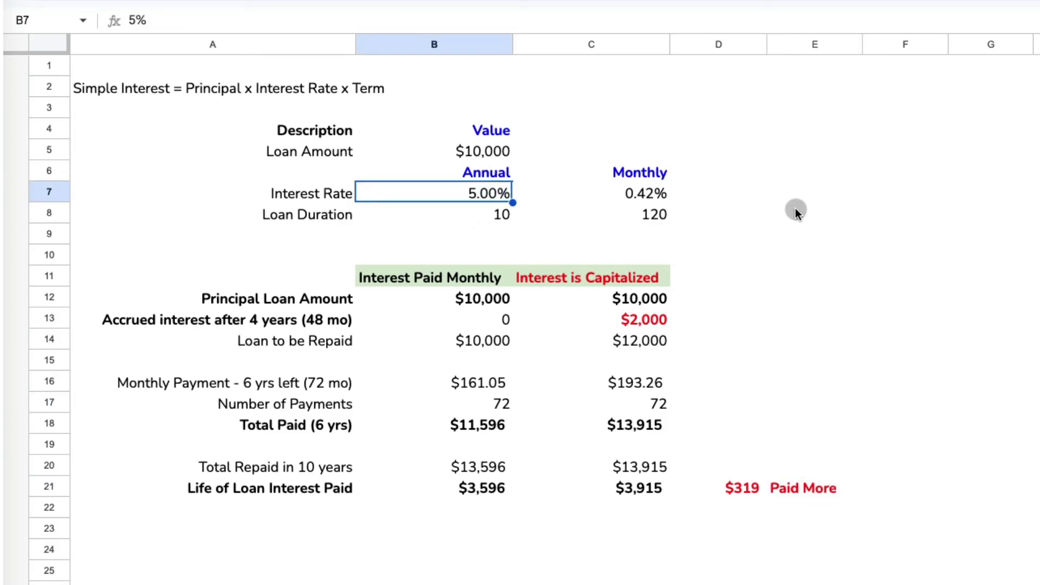
type("6%")
key("Return")
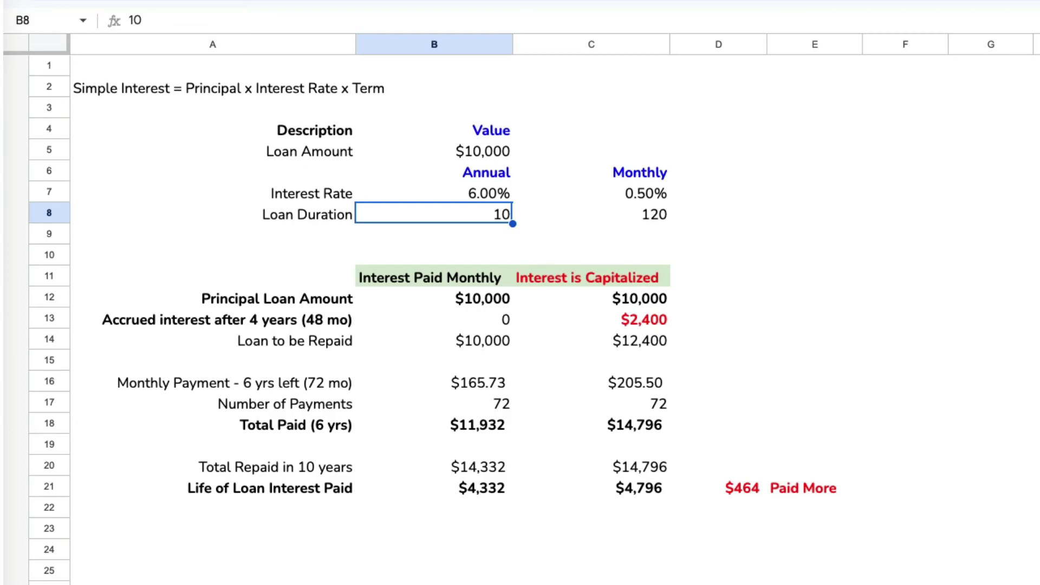
left_click(490, 195)
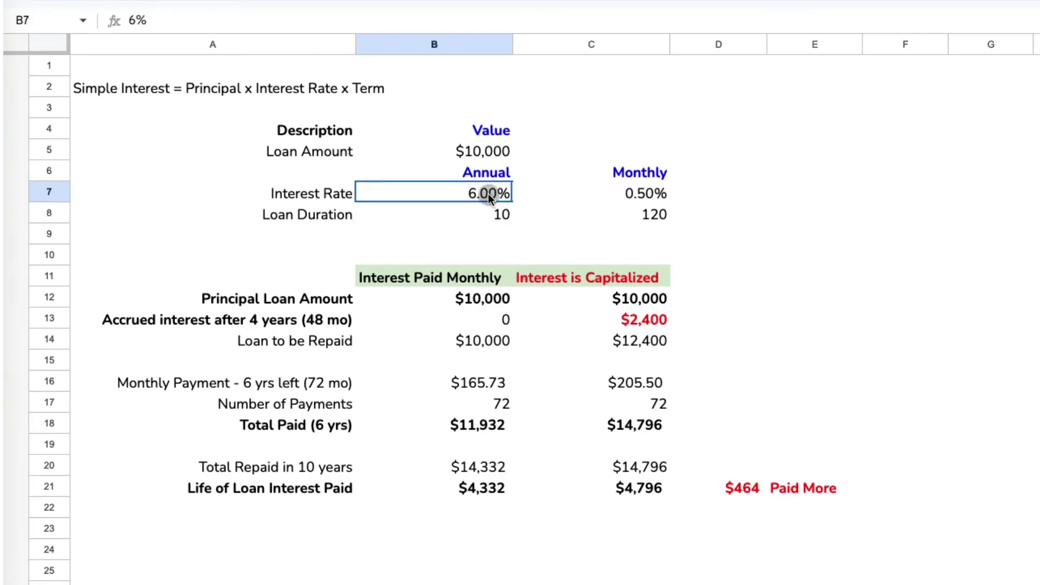
type("7%")
key("Return")
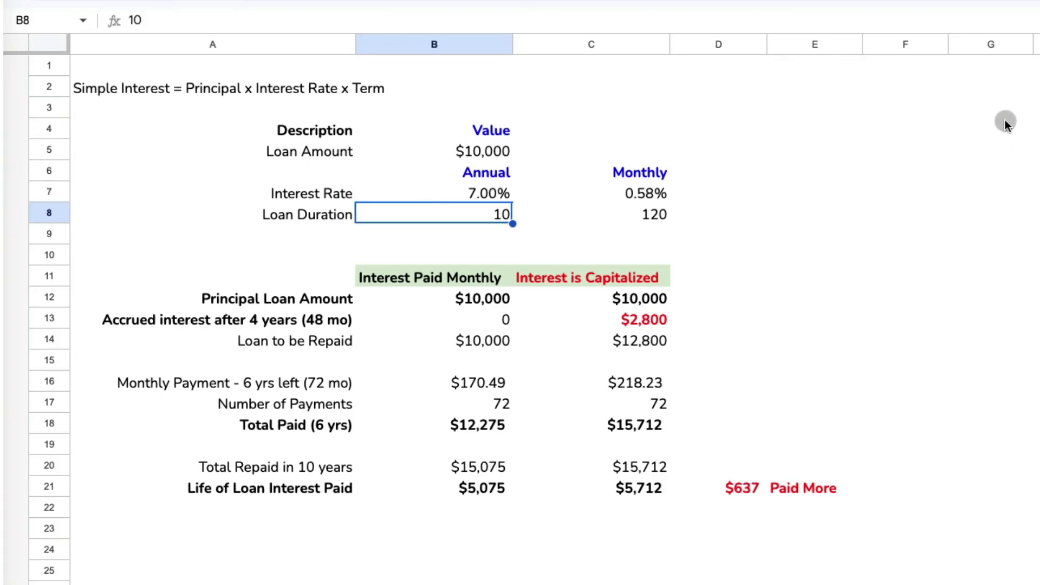
left_click(477, 155)
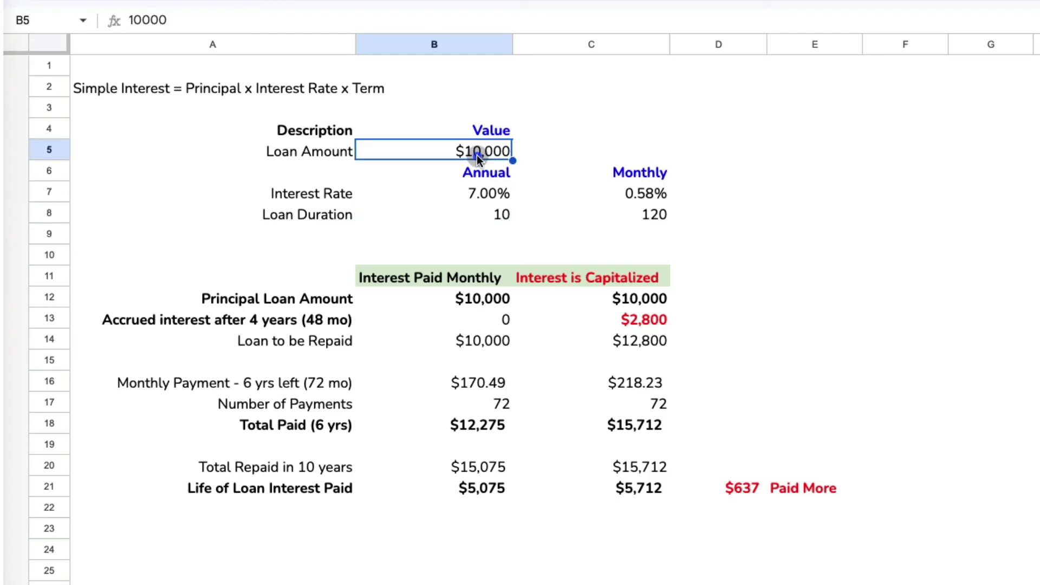
type("30")
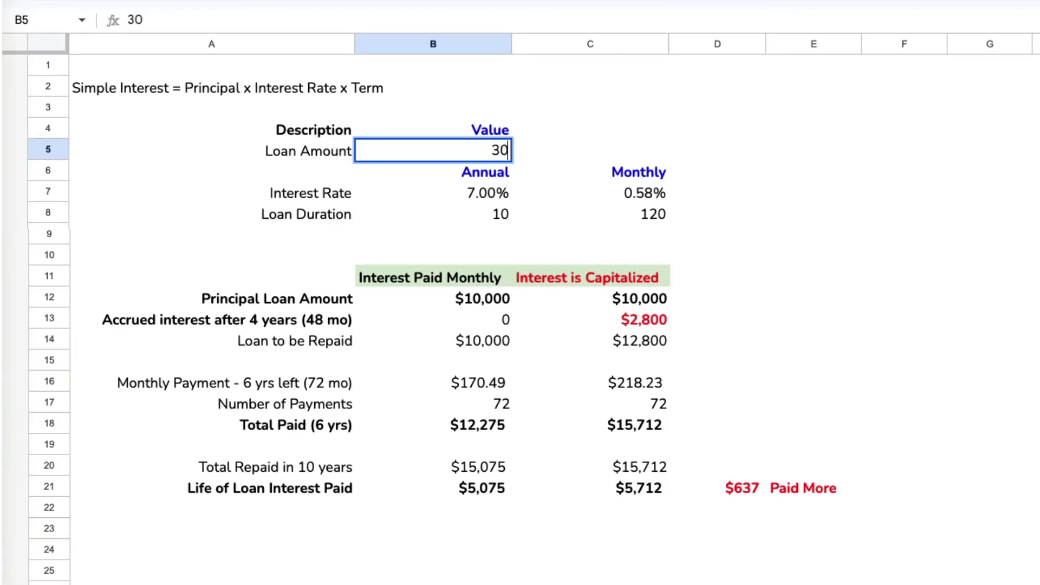
type("000")
key("Return")
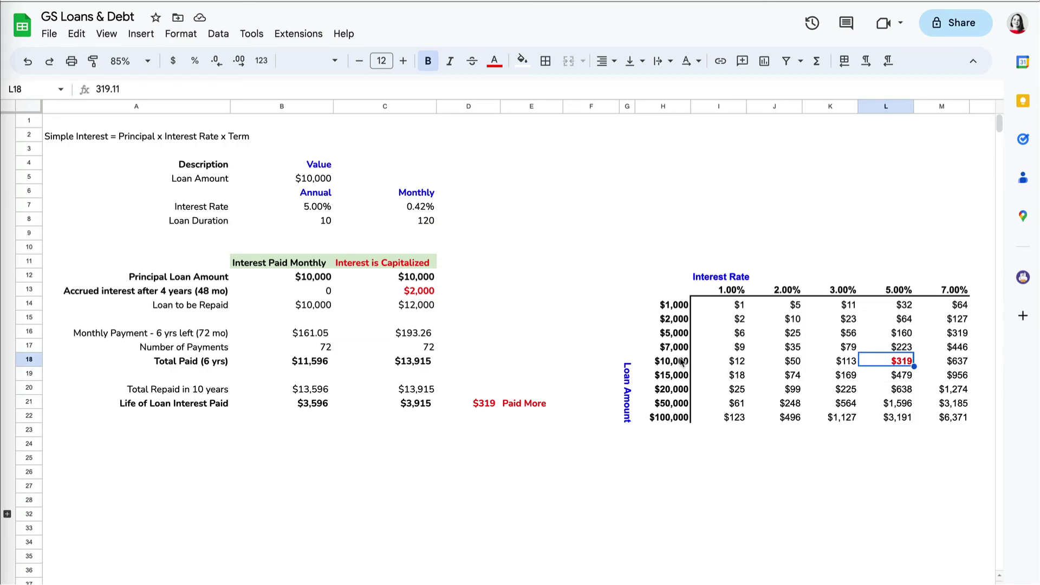
Set the loan to $50,000 at 5%, giving $1,596 Paid More to match the sensitivity table
left_click(324, 181)
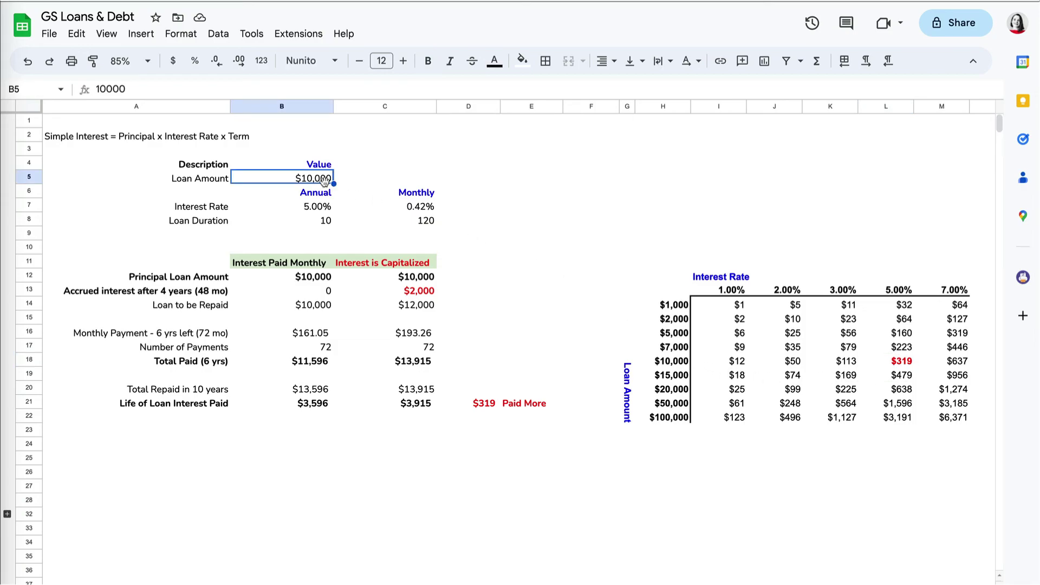
type("50000")
key("Return")
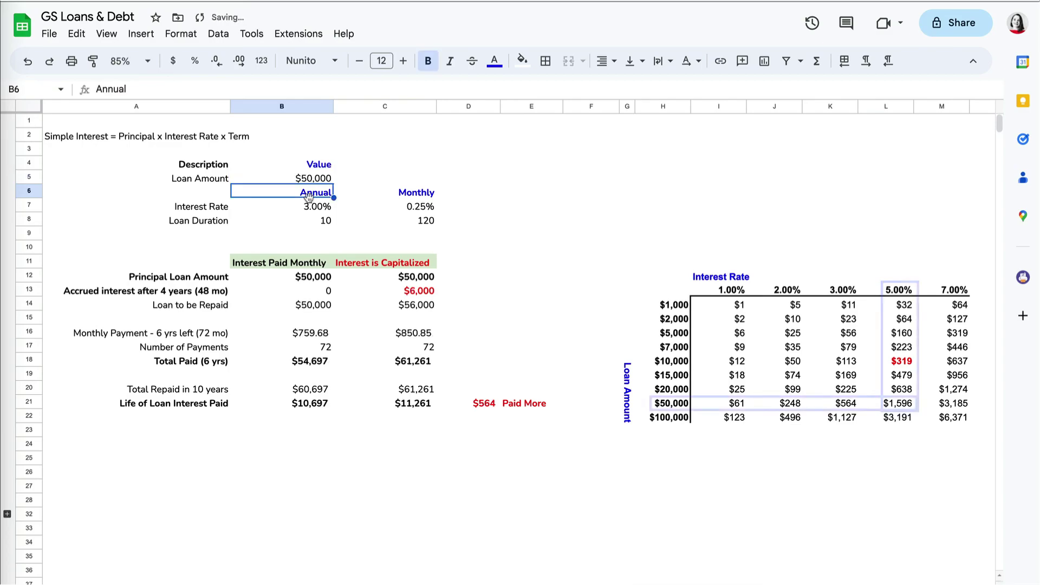
left_click(325, 210)
type("5")
key("Return")
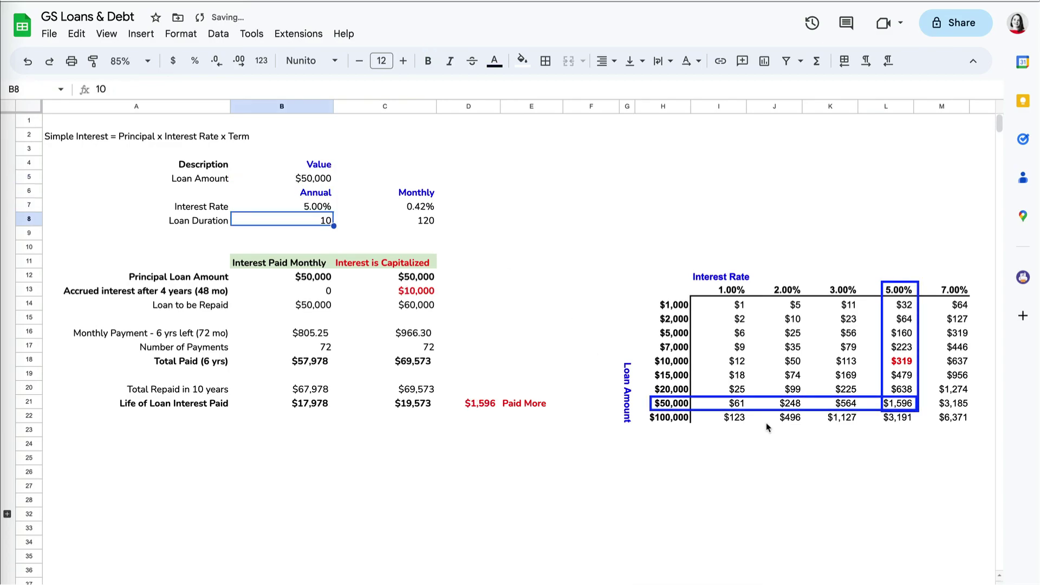